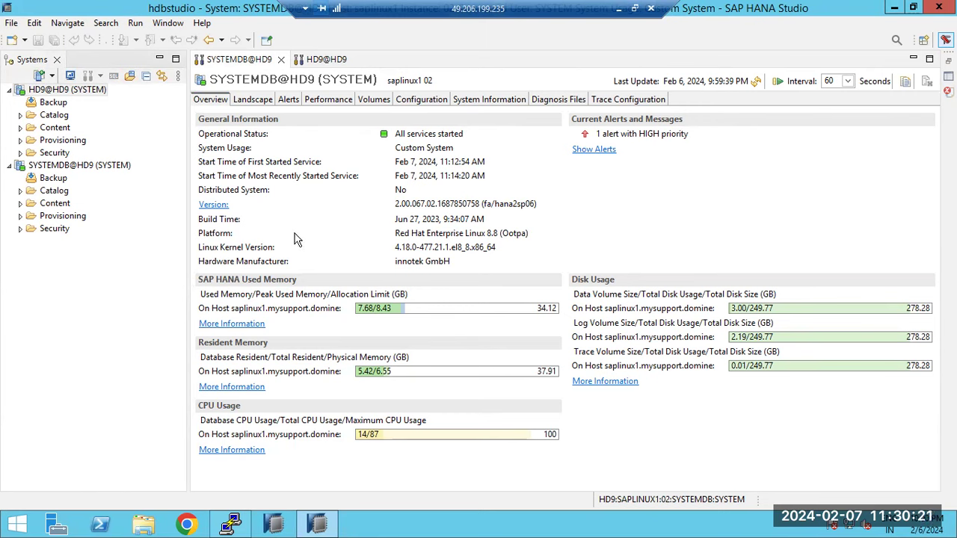
- On SYSTEMDB@HD9's Overview, highlight system usage, version, Red Hat 8.8 platform, kernel and volume sizes
{"action": "left_click", "coordinate": [211, 101]}
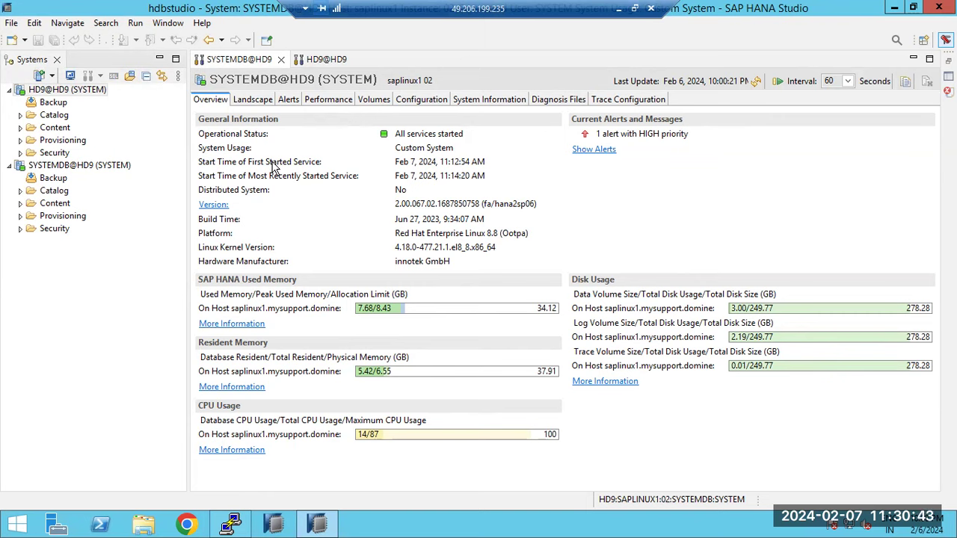
{"action": "left_click_drag", "start_coordinate": [405, 148], "coordinate": [425, 163]}
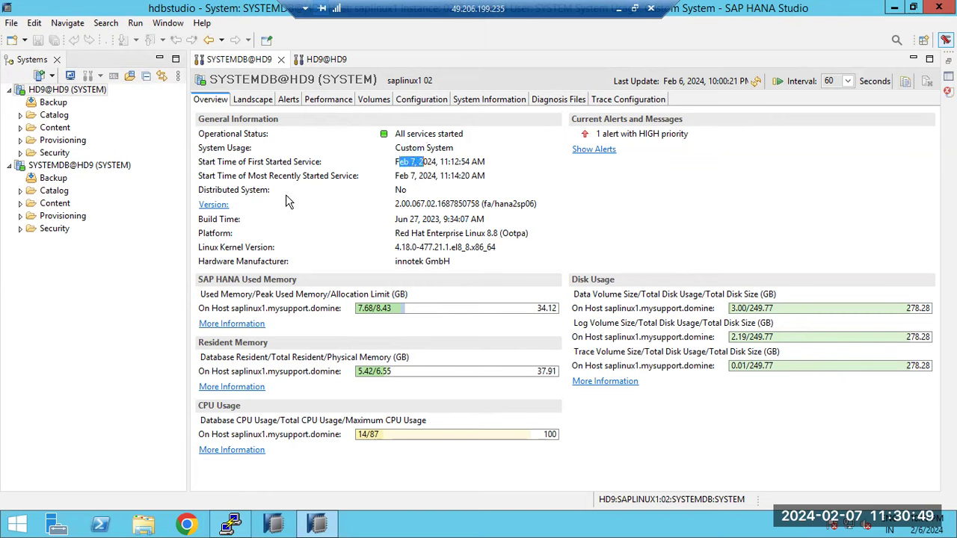
{"action": "left_click_drag", "start_coordinate": [405, 205], "coordinate": [417, 206]}
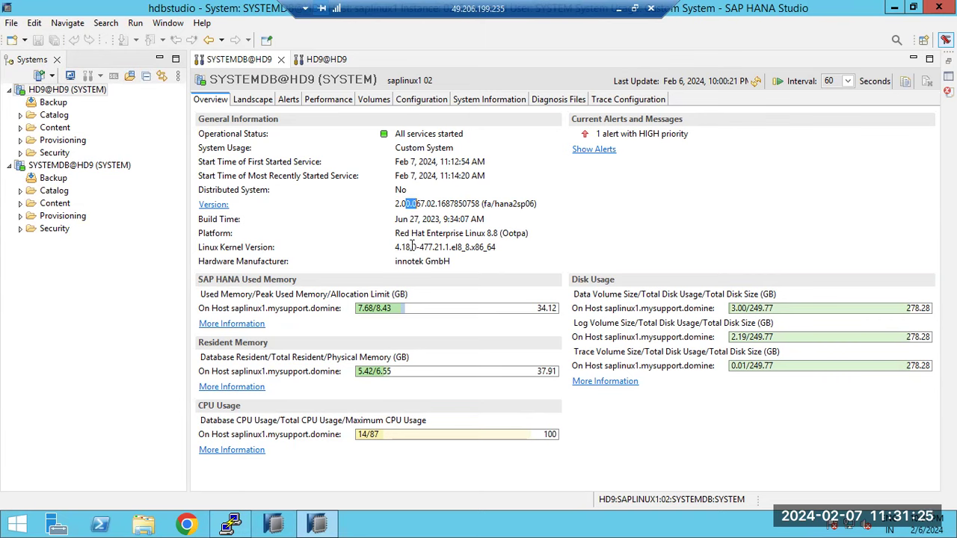
{"action": "left_click_drag", "start_coordinate": [404, 232], "coordinate": [513, 248]}
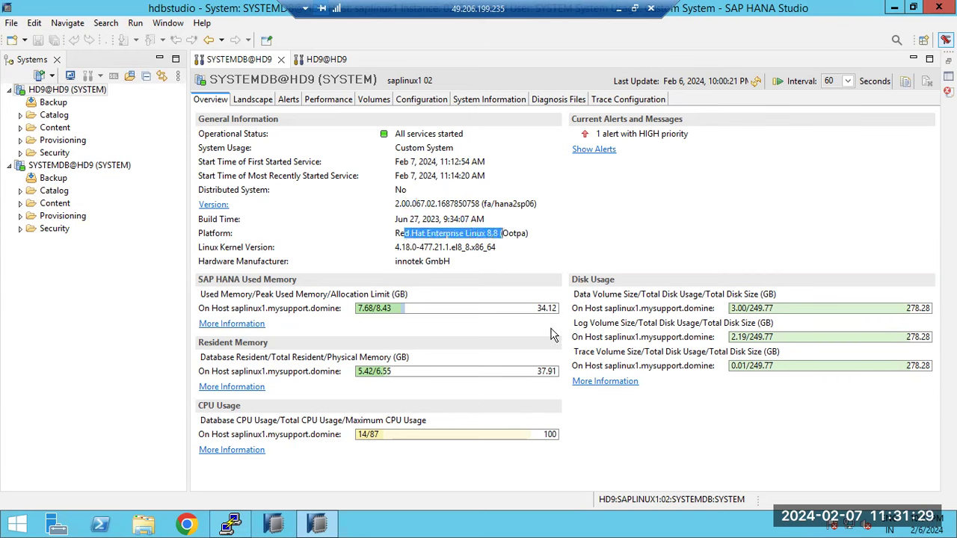
{"action": "left_click_drag", "start_coordinate": [412, 246], "coordinate": [429, 263]}
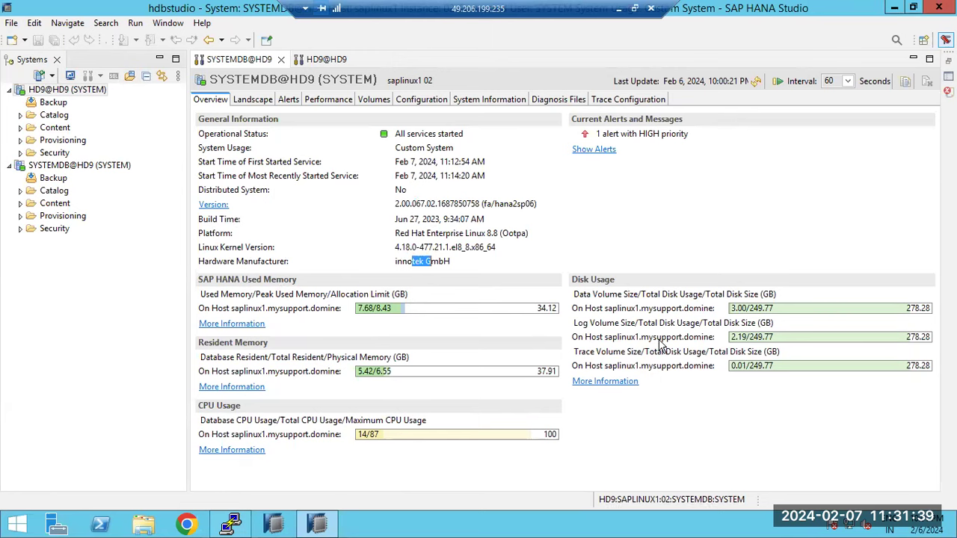
{"action": "left_click_drag", "start_coordinate": [583, 293], "coordinate": [633, 294]}
{"action": "mouse_move", "coordinate": [591, 323]}
{"action": "left_mouse_down"}
{"action": "mouse_move", "coordinate": [623, 325]}
{"action": "mouse_move", "coordinate": [626, 351]}
{"action": "left_mouse_up"}
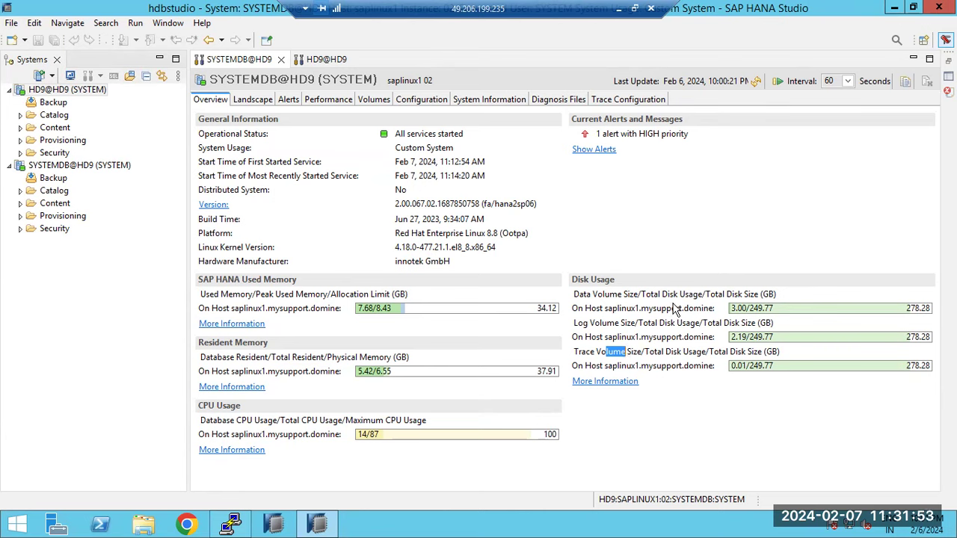
- Refresh the overview twice, then highlight the All services started status and full version string
{"action": "mouse_move", "coordinate": [361, 442]}
{"action": "left_click", "coordinate": [756, 83]}
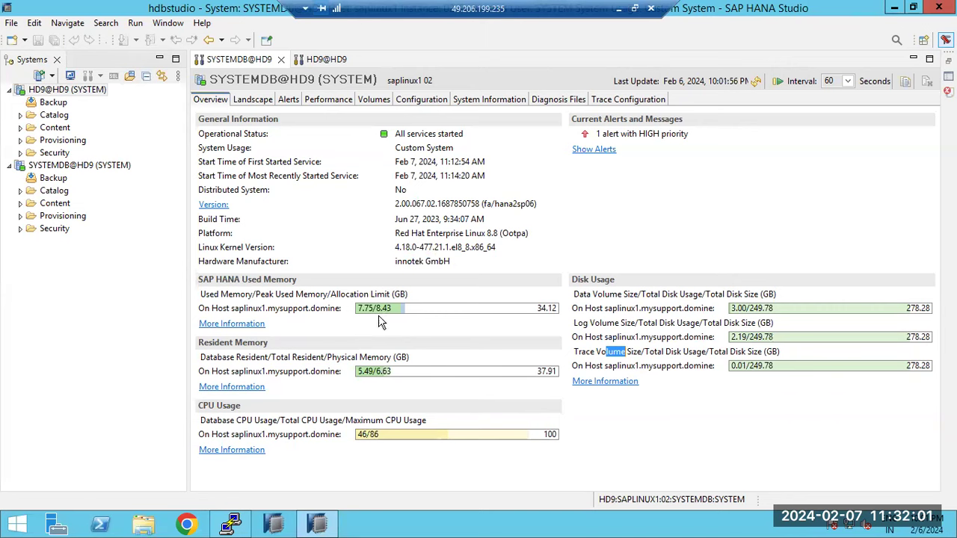
{"action": "left_click", "coordinate": [755, 83]}
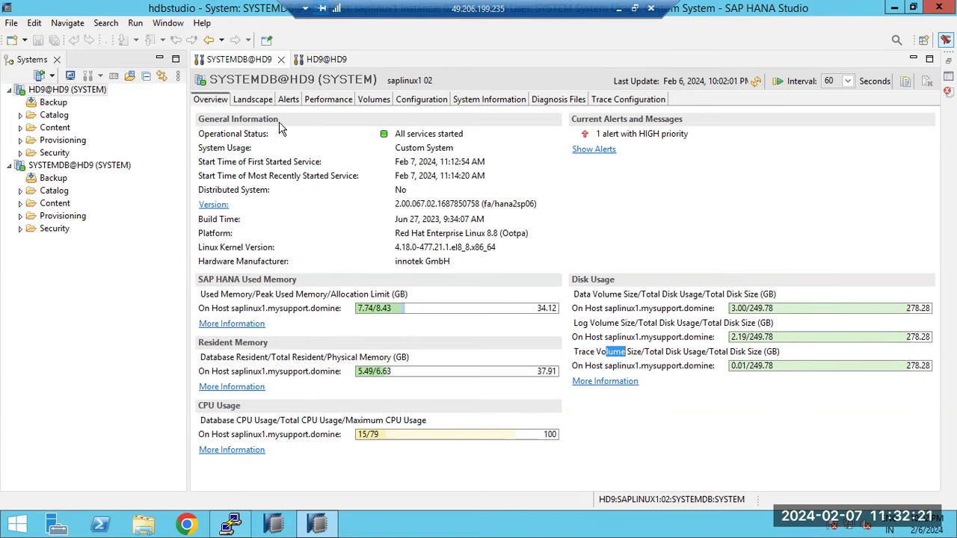
{"action": "left_click", "coordinate": [404, 134]}
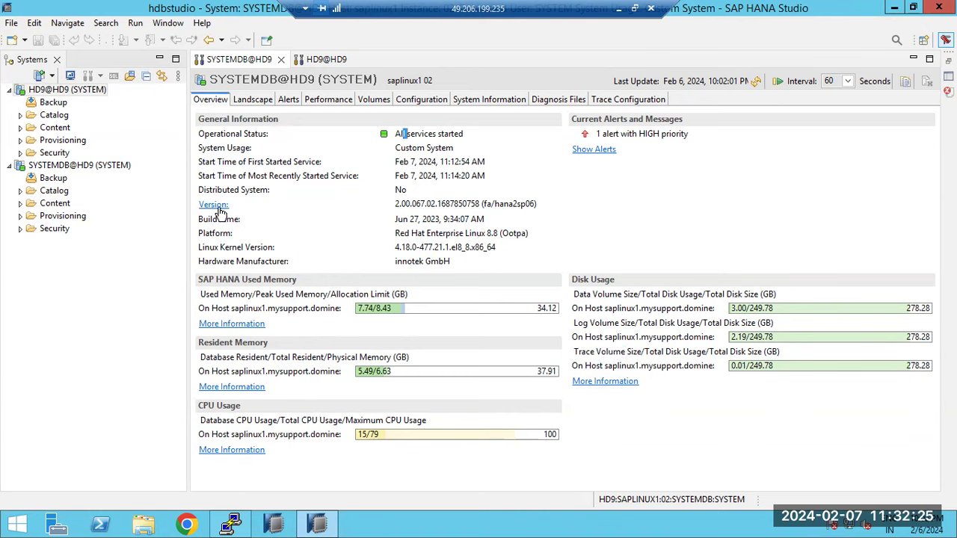
{"action": "left_click_drag", "start_coordinate": [403, 208], "coordinate": [529, 200]}
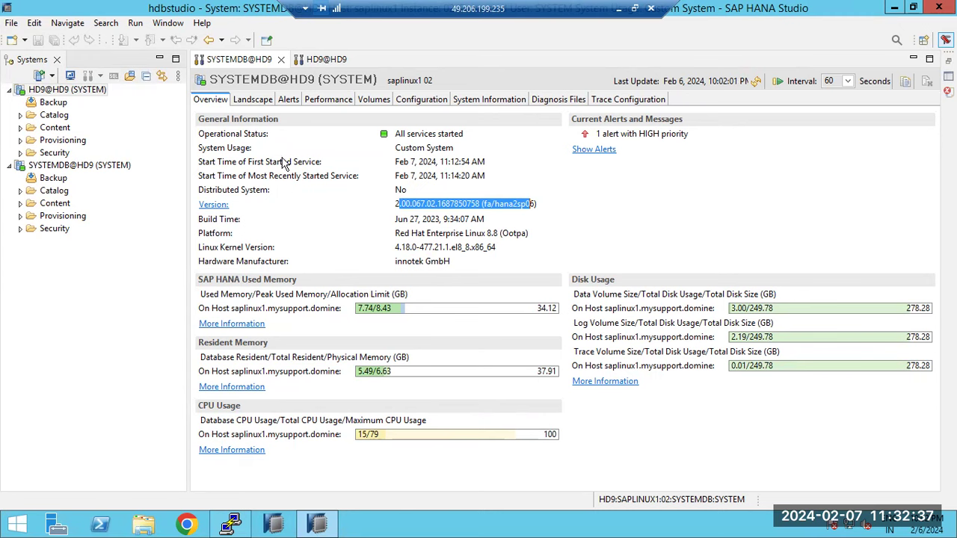
- On the Landscape page, select the compileserver, daemon, preprocessor, sapstartsrv and webdispatcher rows
{"action": "left_click", "coordinate": [249, 101]}
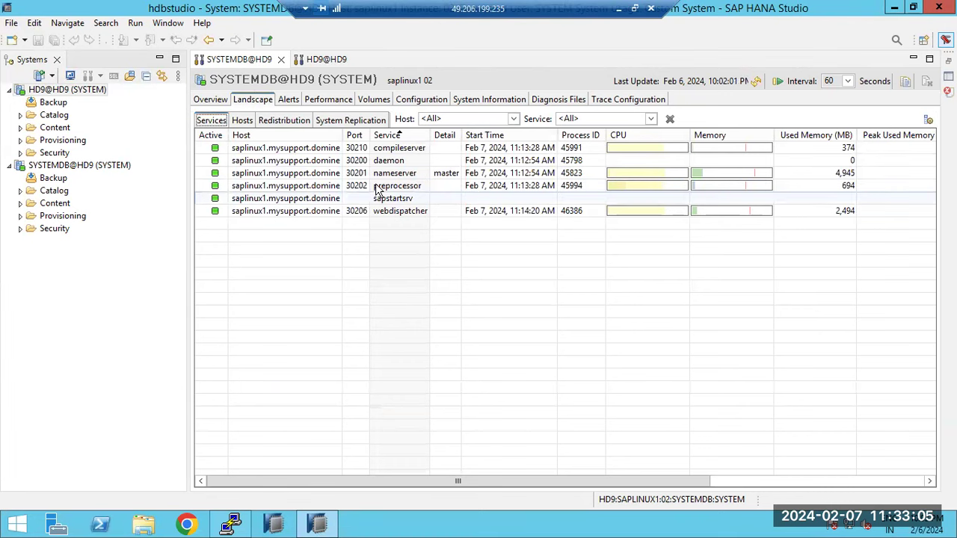
{"action": "left_click", "coordinate": [390, 152]}
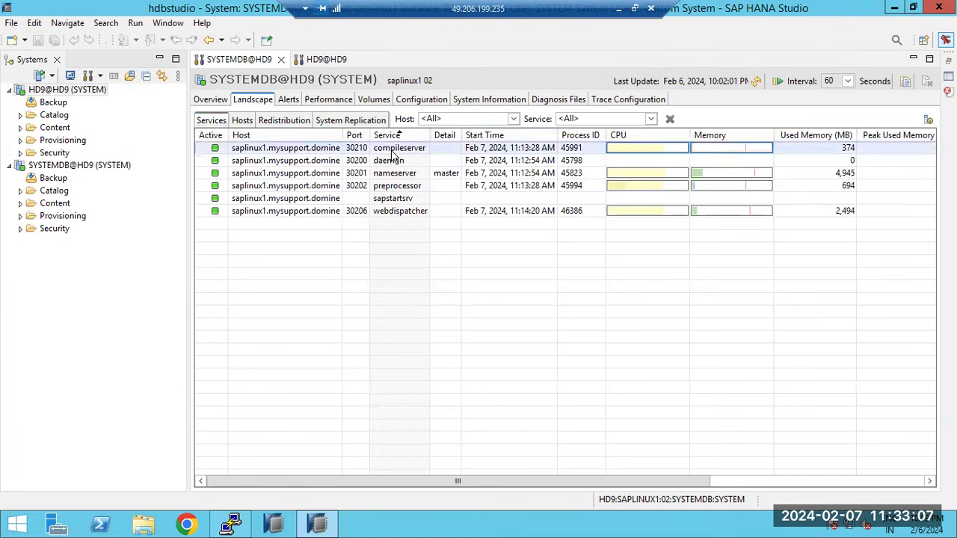
{"action": "left_click", "coordinate": [392, 160]}
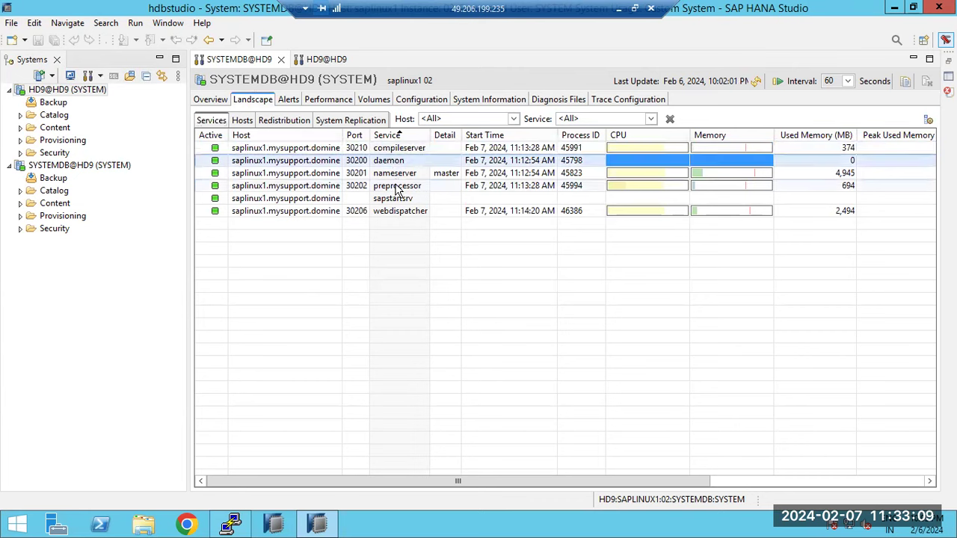
{"action": "left_click", "coordinate": [396, 187]}
{"action": "left_click", "coordinate": [397, 210]}
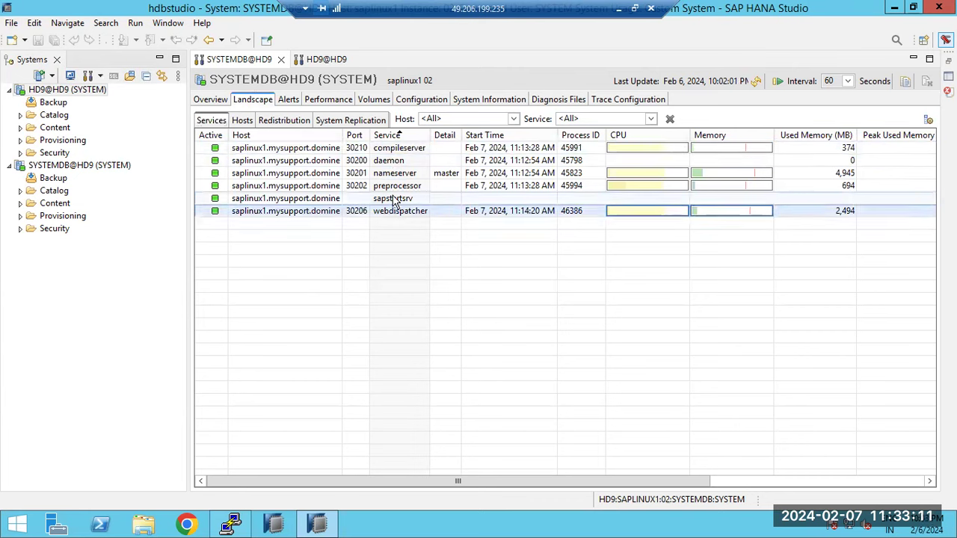
{"action": "left_click", "coordinate": [394, 201]}
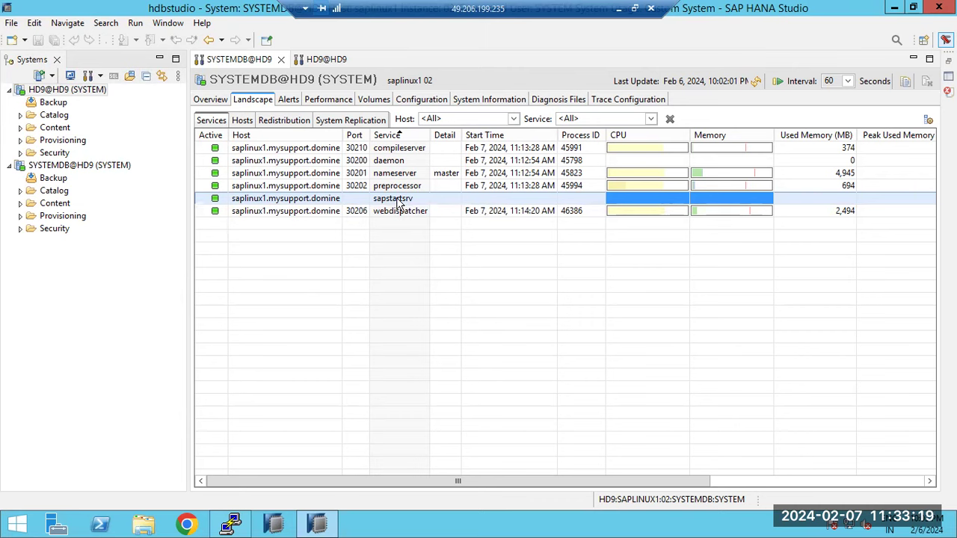
{"action": "left_click", "coordinate": [341, 213]}
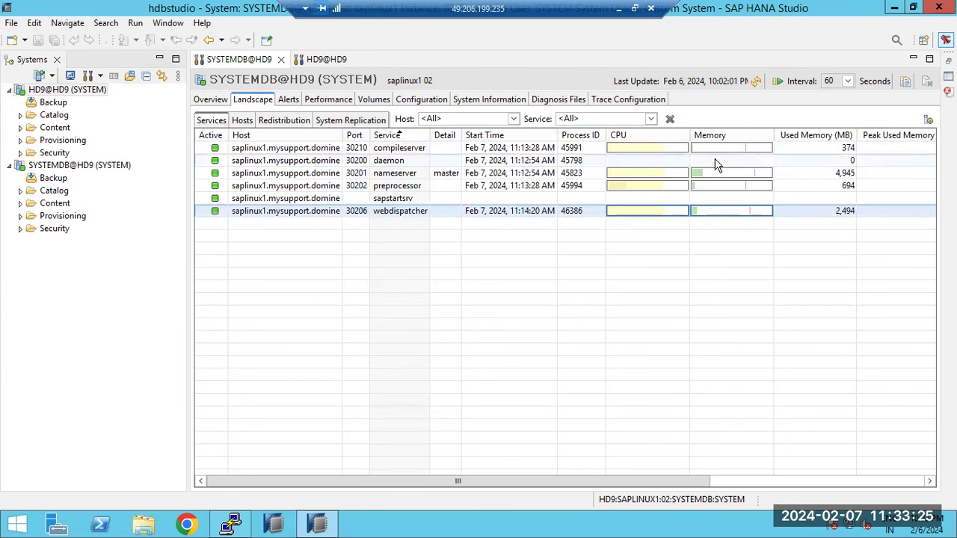
- Refresh the services list several times, then switch to the HD9@HD9 overview
{"action": "left_click", "coordinate": [758, 81]}
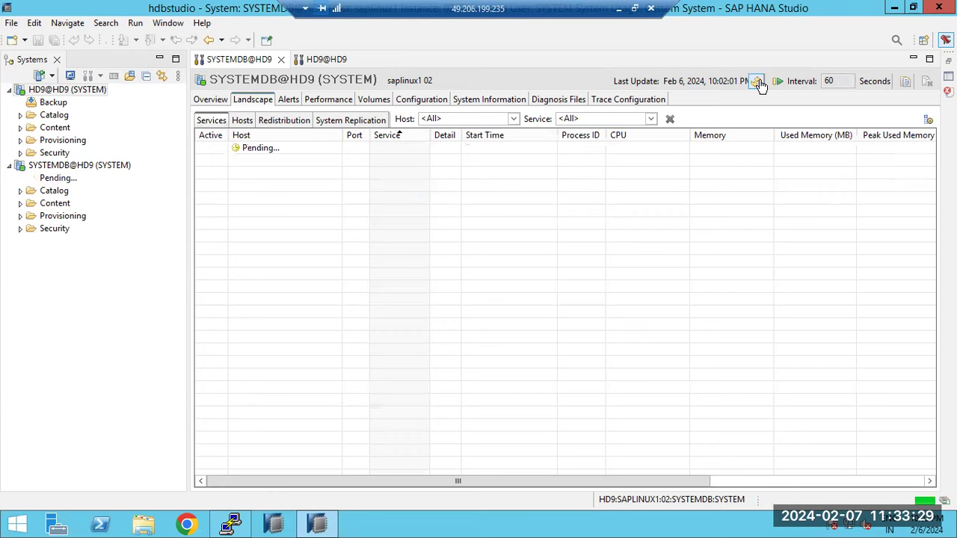
{"action": "left_click", "coordinate": [757, 81]}
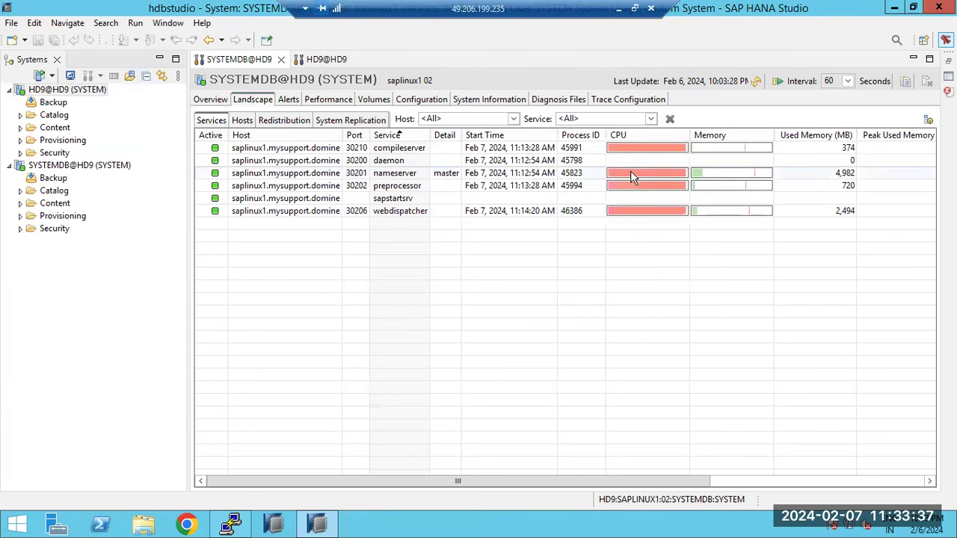
{"action": "left_click", "coordinate": [757, 82]}
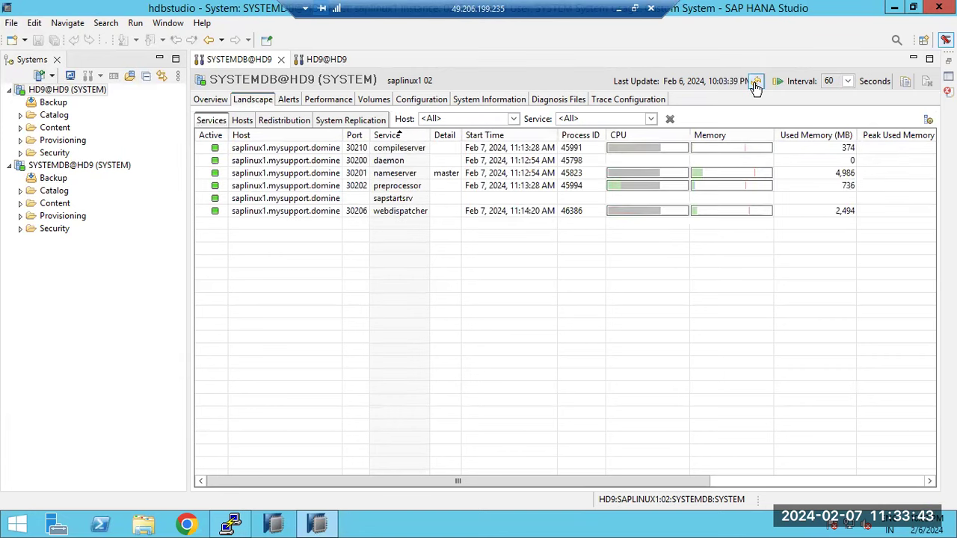
{"action": "left_click", "coordinate": [757, 81]}
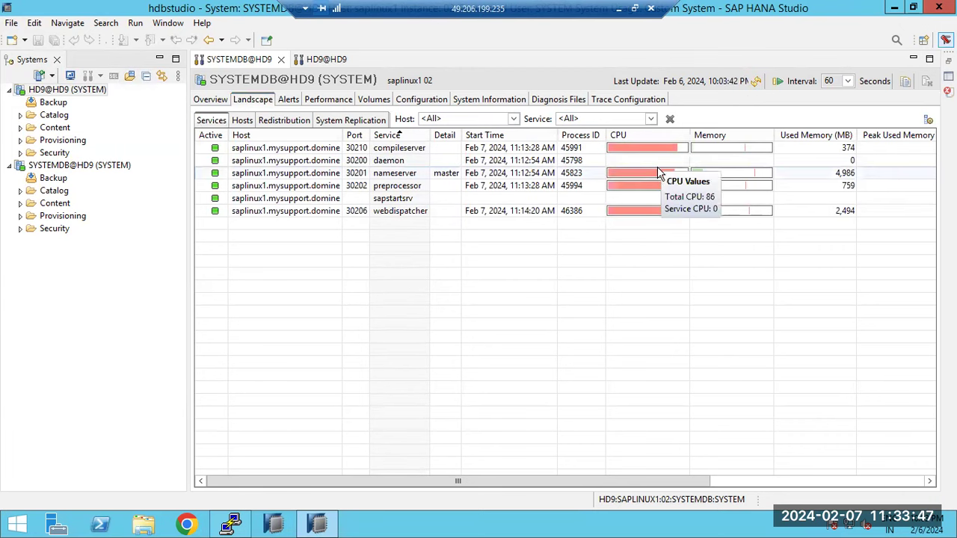
{"action": "left_click", "coordinate": [756, 83]}
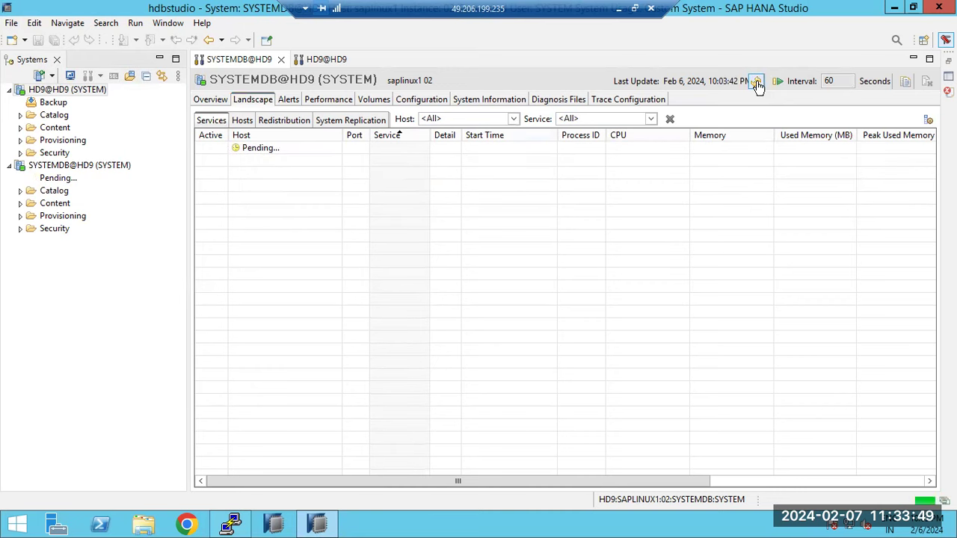
{"action": "left_click", "coordinate": [757, 82]}
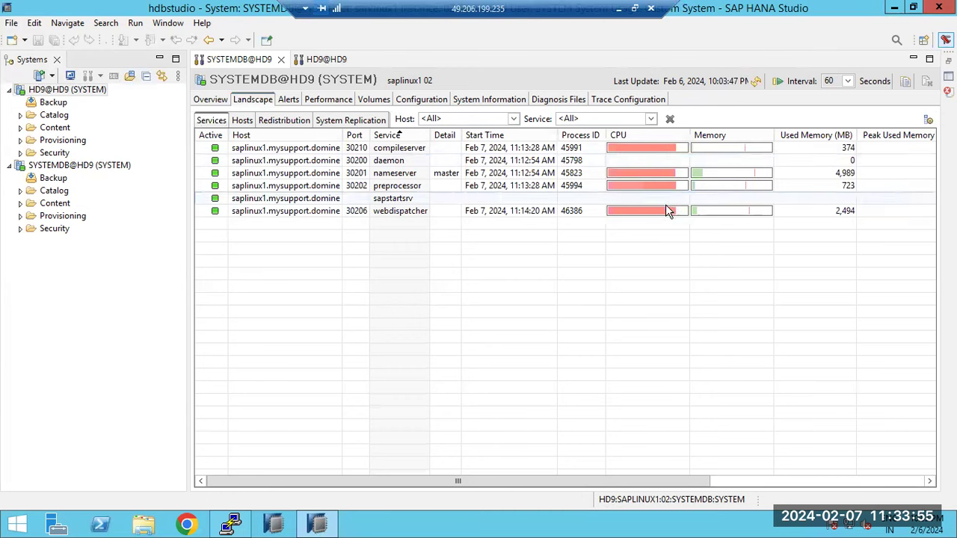
{"action": "mouse_move", "coordinate": [664, 152]}
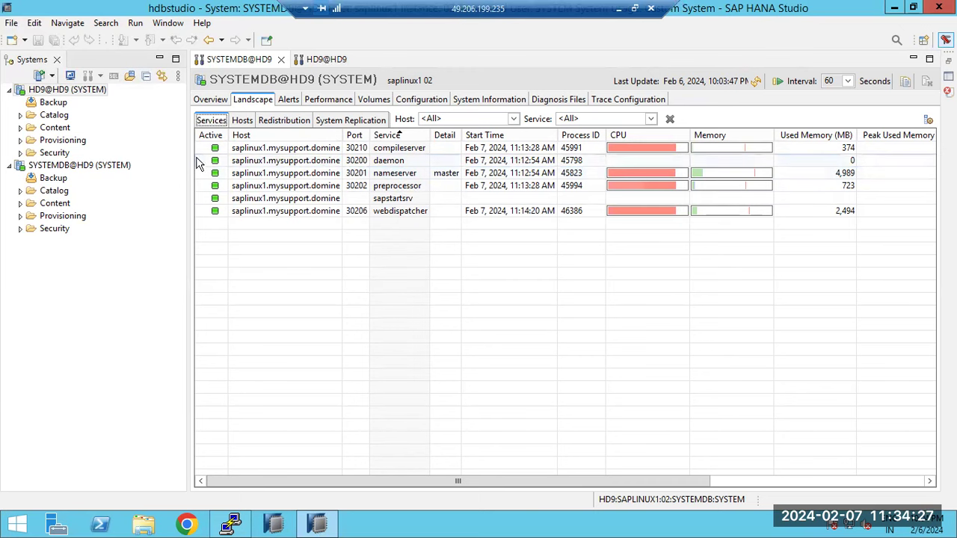
{"action": "key", "text": "ctrl+Page_Down"}
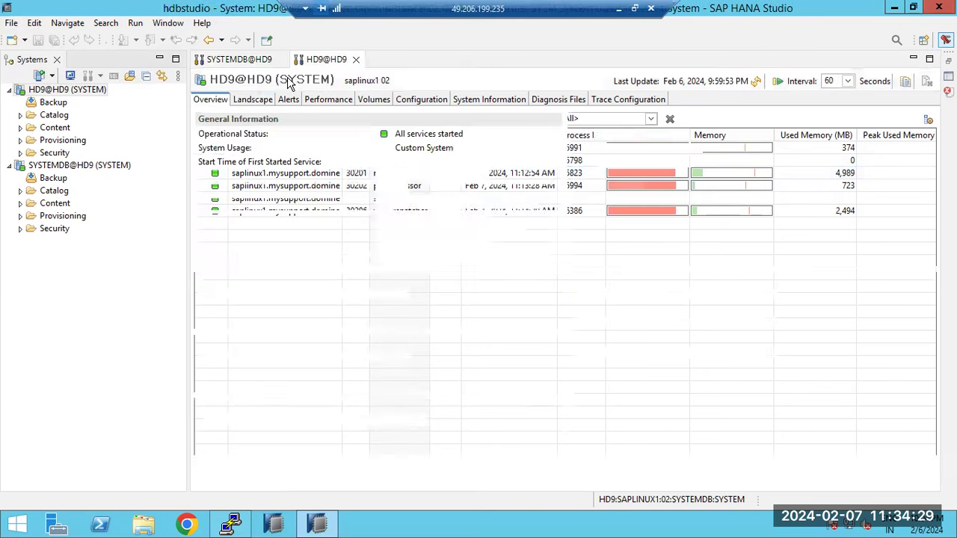
- Highlight HD9@HD9's All services started status and version number, then refresh its overview
{"action": "left_click_drag", "start_coordinate": [403, 133], "coordinate": [423, 136]}
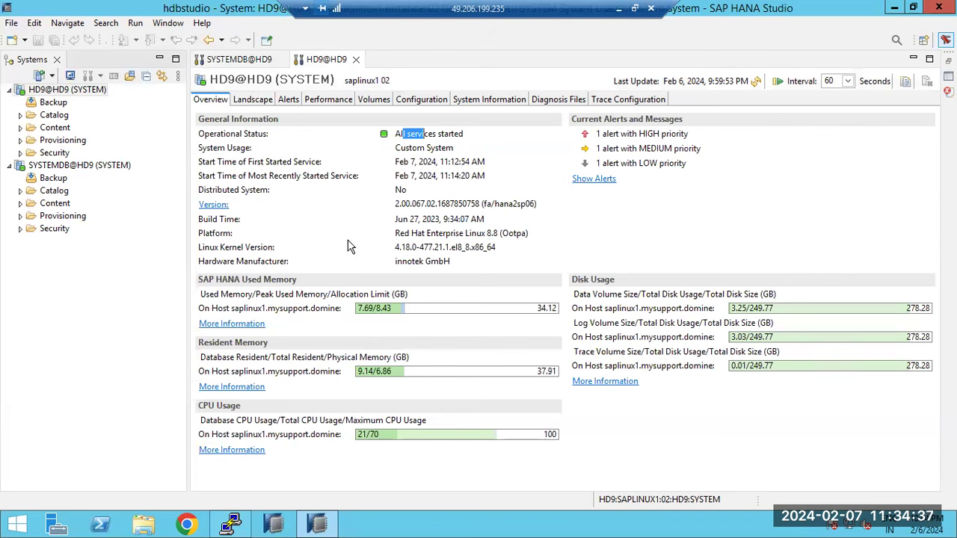
{"action": "left_click_drag", "start_coordinate": [416, 206], "coordinate": [424, 198]}
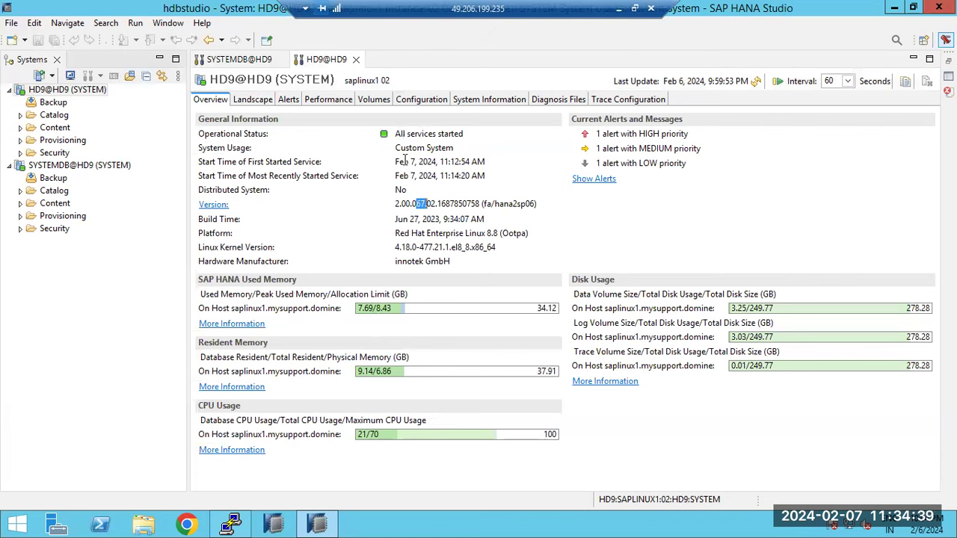
{"action": "left_click", "coordinate": [755, 81]}
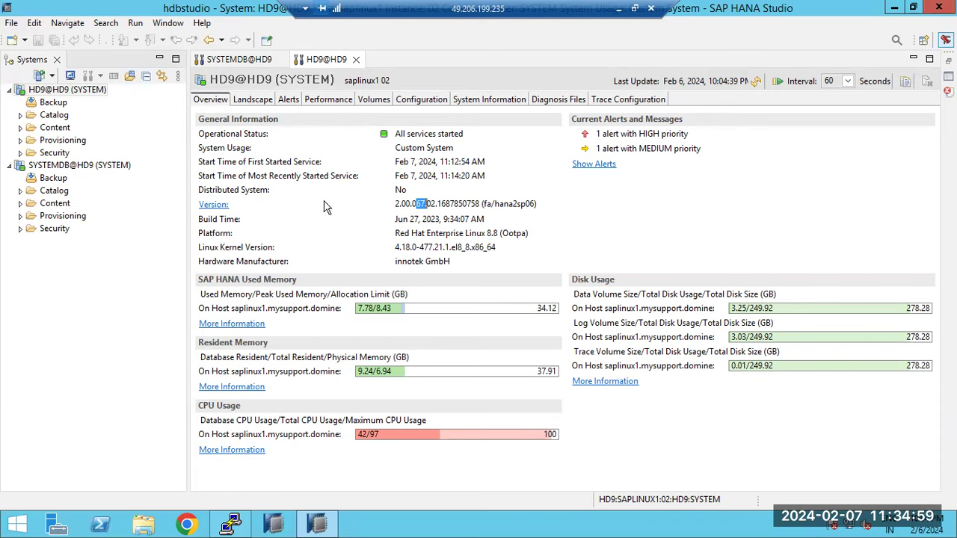
- Briefly return to SYSTEMDB@HD9, then show HD9@HD9's Landscape services page
{"action": "key", "text": "ctrl+Page_Up"}
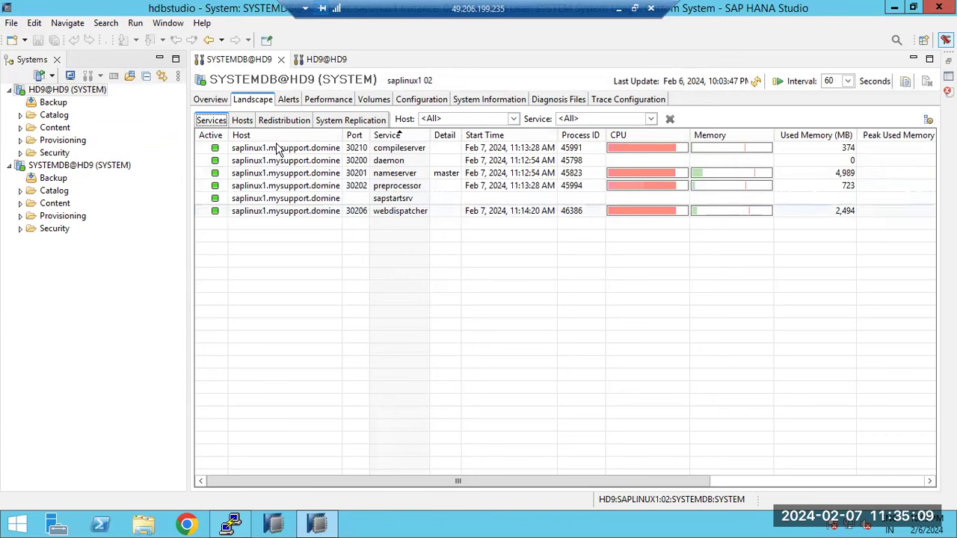
{"action": "left_click", "coordinate": [326, 59]}
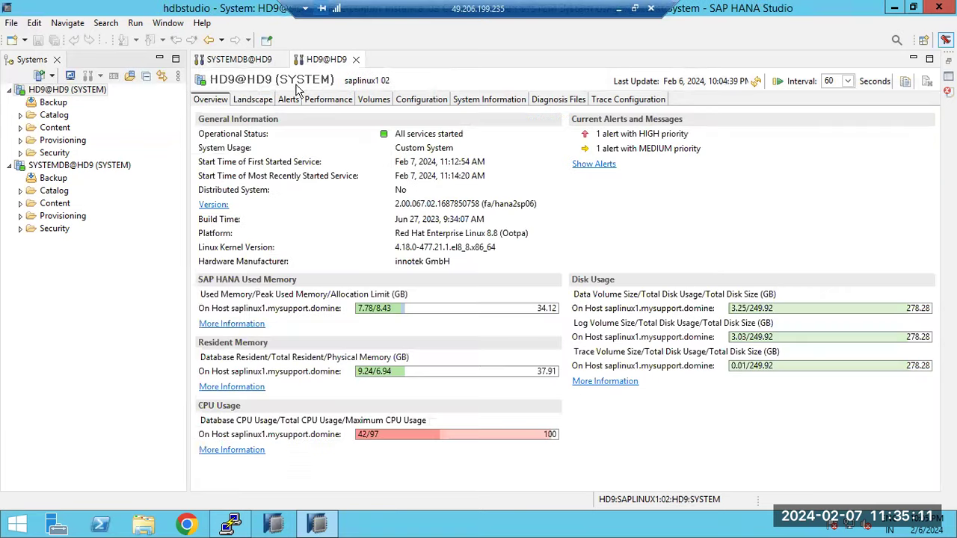
{"action": "left_click", "coordinate": [254, 99]}
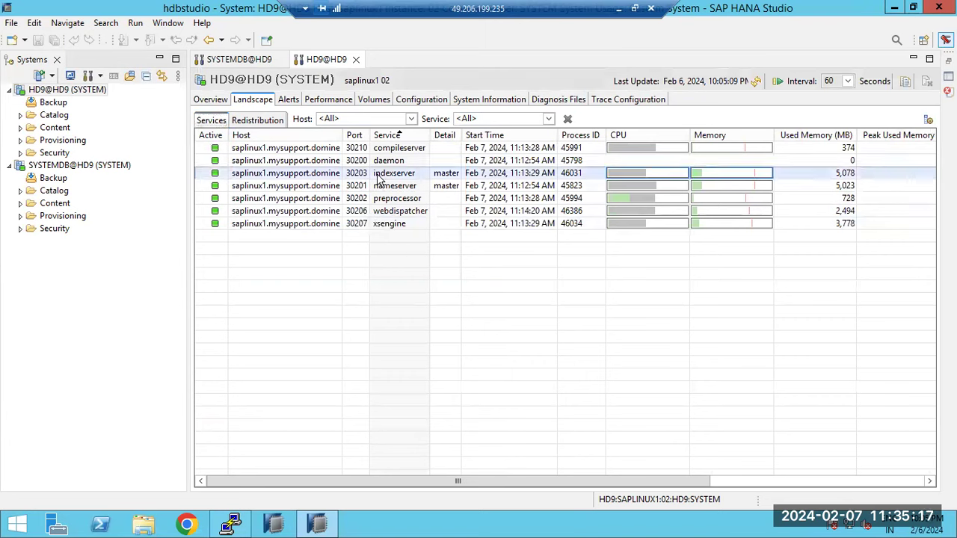
- Go through HD9's xsengine, compileserver, indexserver, nameserver, preprocessor and webdispatcher rows, refresh, and bring up Paint
{"action": "left_click", "coordinate": [394, 224]}
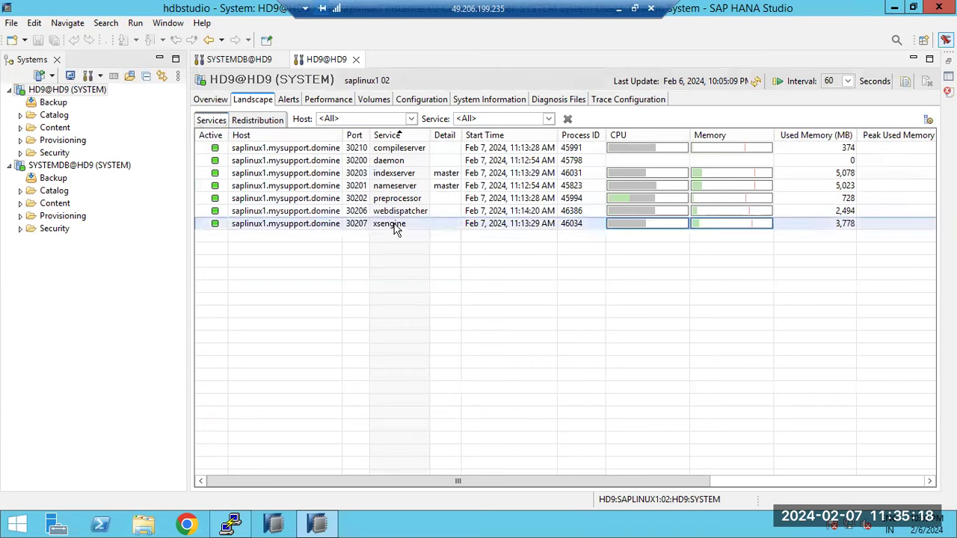
{"action": "left_click", "coordinate": [389, 150]}
{"action": "left_click", "coordinate": [396, 174]}
{"action": "left_click", "coordinate": [399, 186]}
{"action": "left_click", "coordinate": [399, 198]}
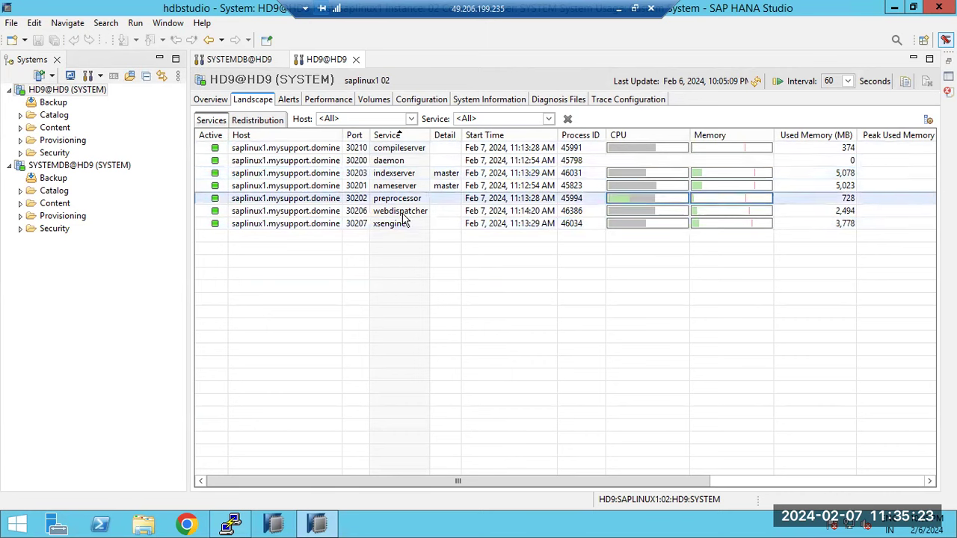
{"action": "left_click", "coordinate": [398, 212]}
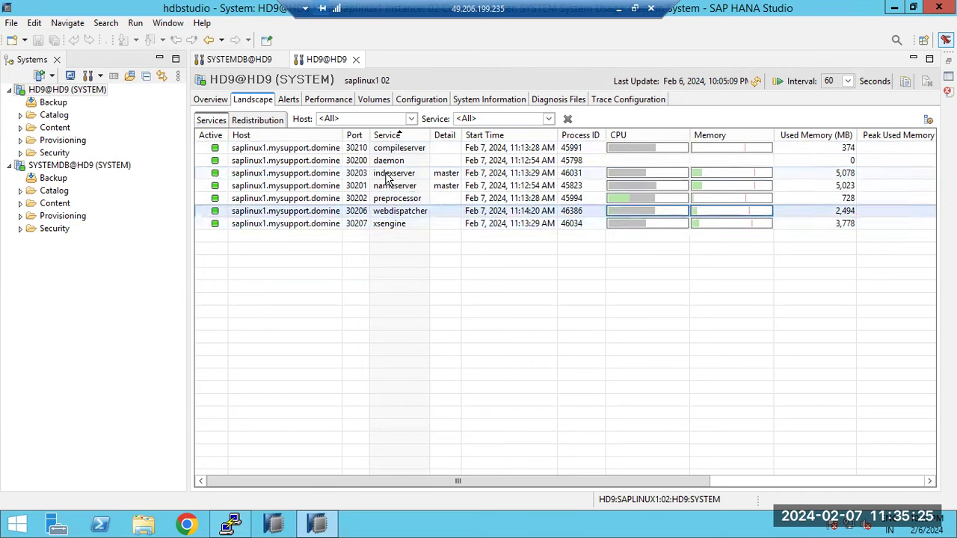
{"action": "left_click", "coordinate": [387, 177]}
{"action": "left_click", "coordinate": [400, 225]}
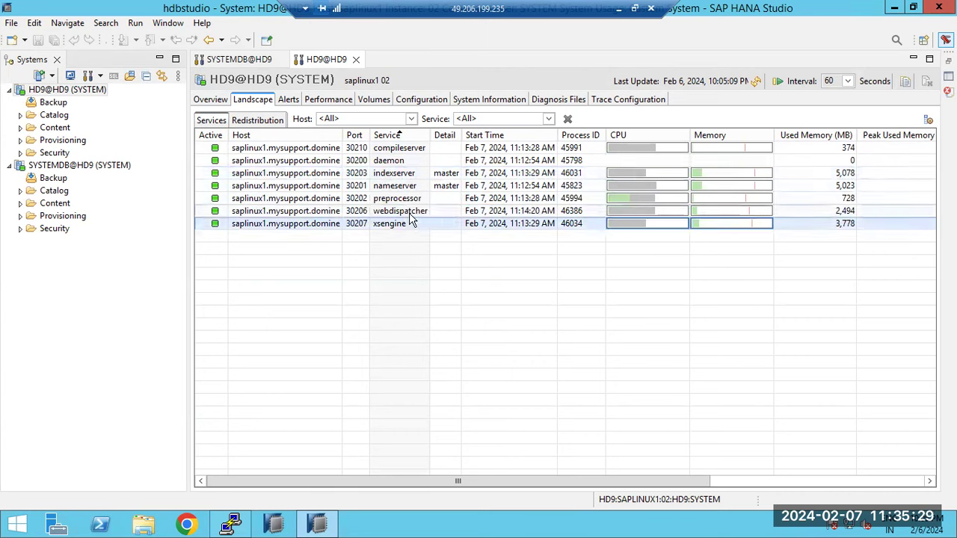
{"action": "left_click", "coordinate": [756, 81]}
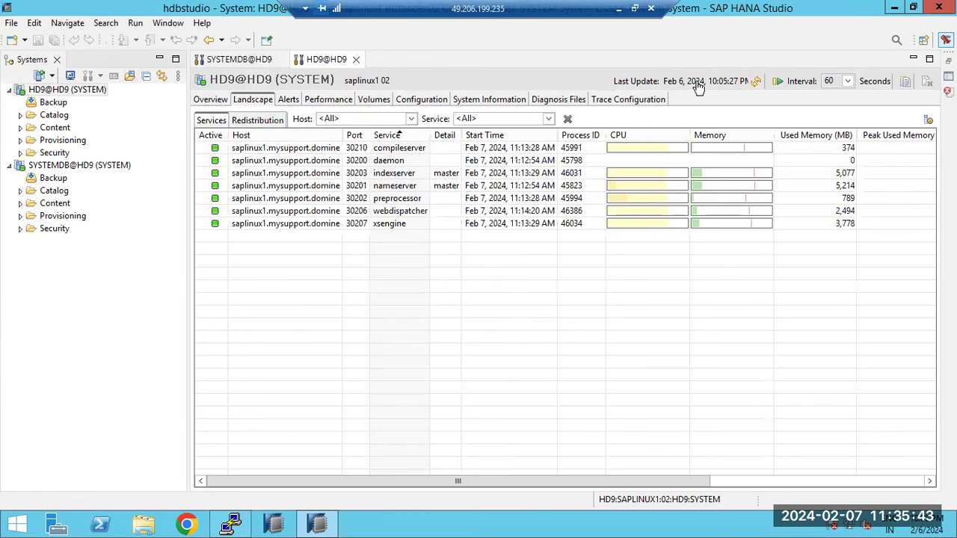
{"action": "left_click", "coordinate": [619, 8]}
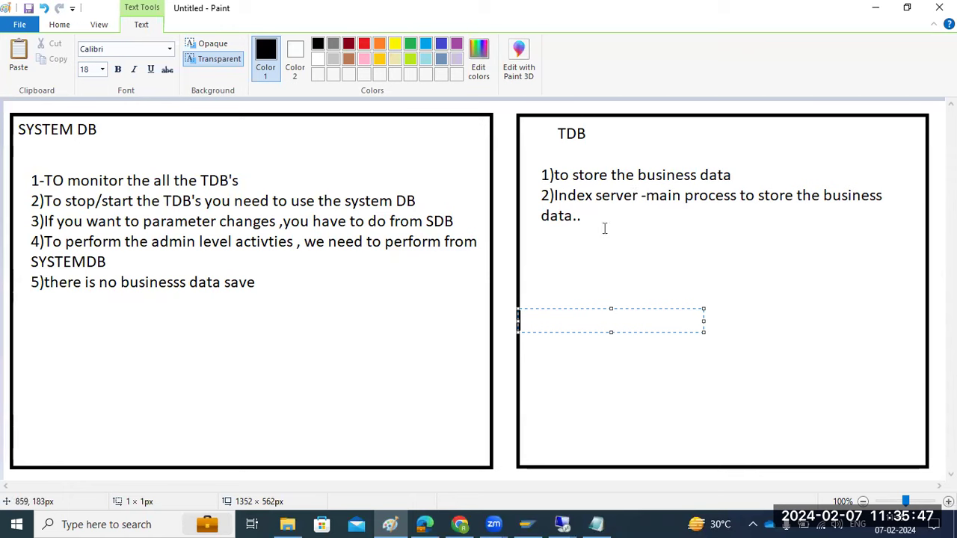
- Return to the remote desktop session running SAP HANA Studio via the taskbar
{"action": "left_click", "coordinate": [566, 523]}
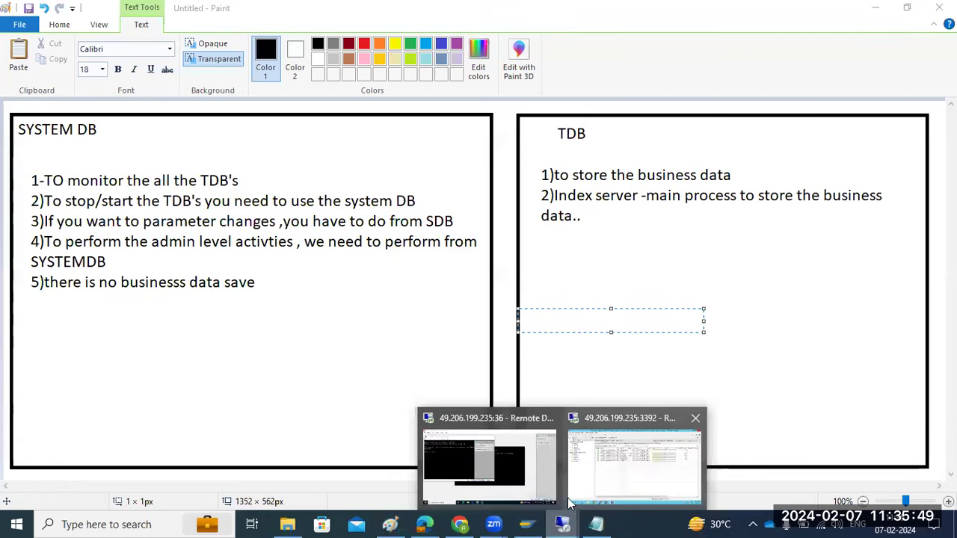
{"action": "left_click", "coordinate": [598, 443]}
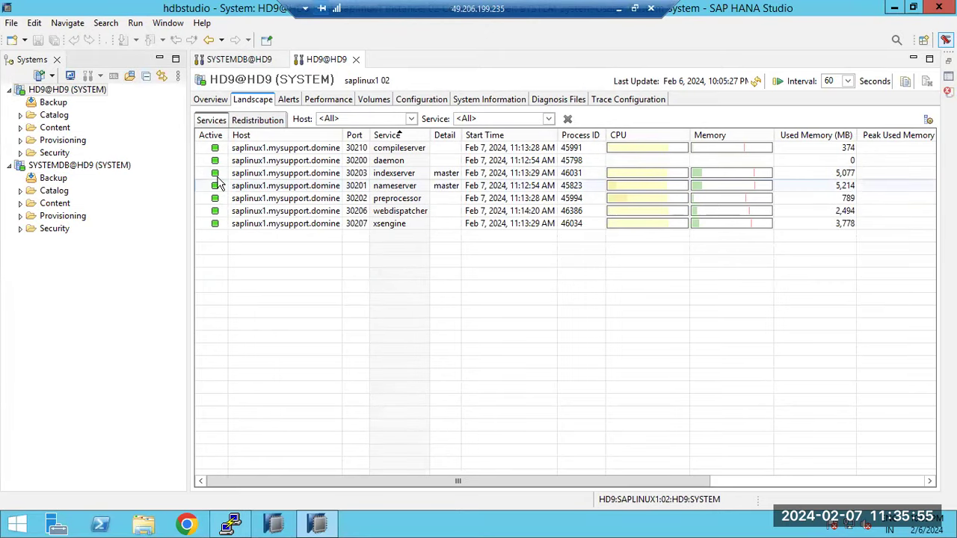
- Compare HD9@HD9's compileserver with SYSTEMDB@HD9, then refresh SYSTEMDB's service statistics
{"action": "key", "text": "ctrl+Page_Up"}
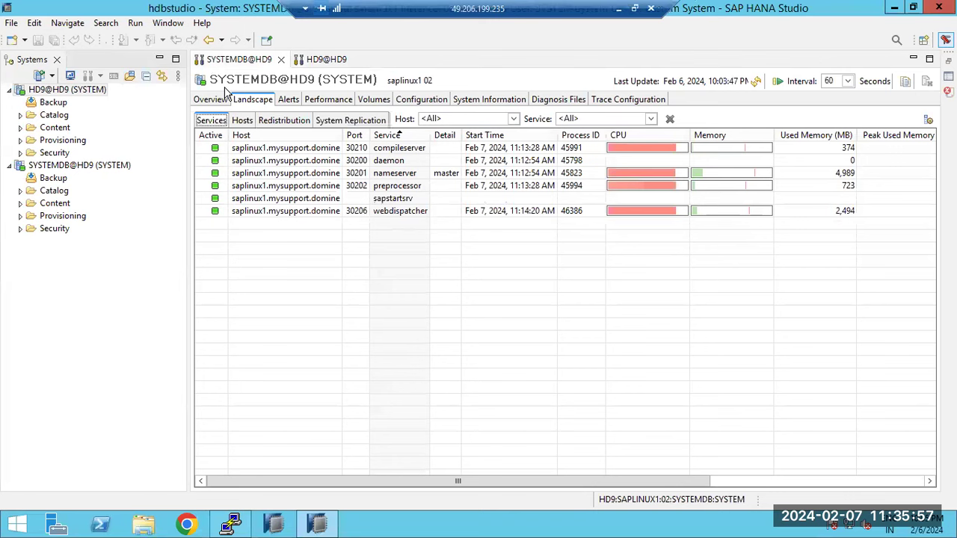
{"action": "key", "text": "ctrl+Page_Down"}
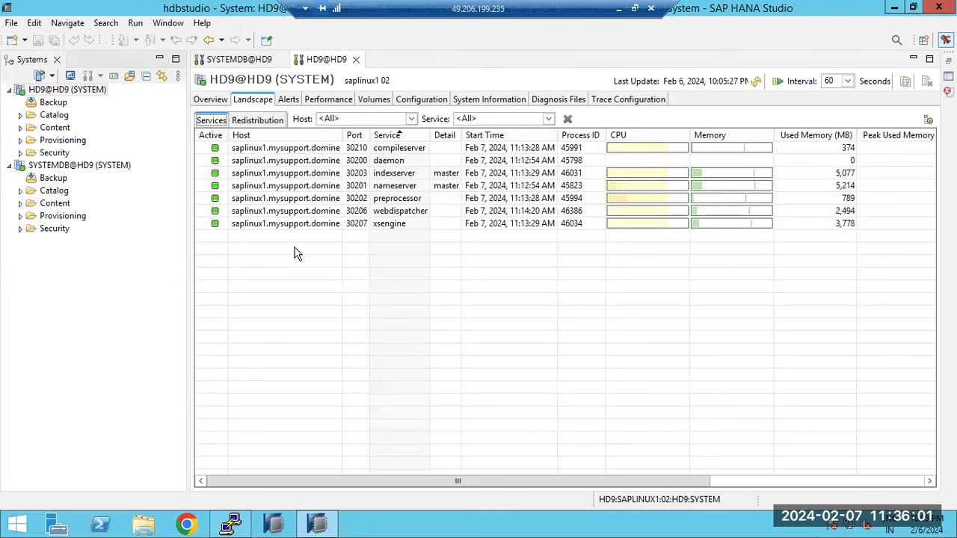
{"action": "left_click", "coordinate": [385, 152]}
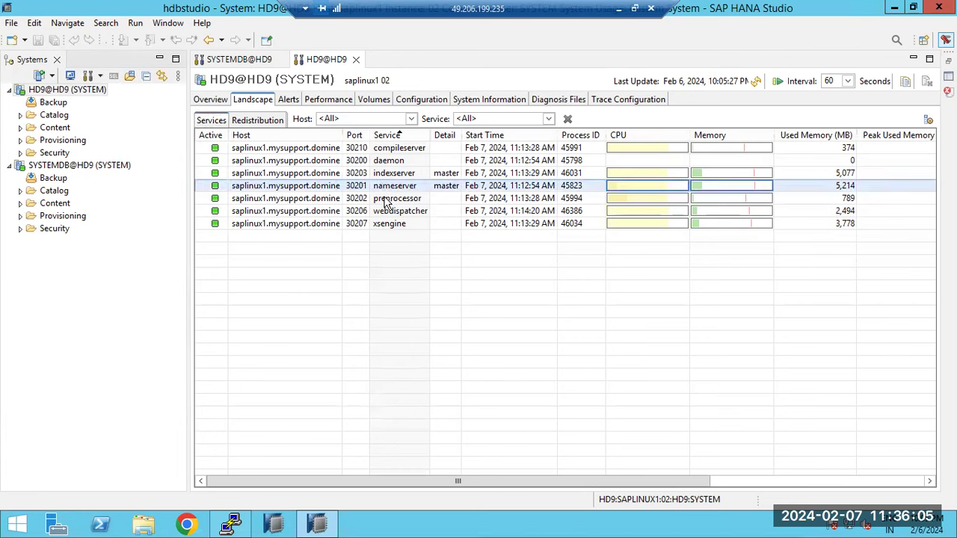
{"action": "left_click", "coordinate": [269, 62]}
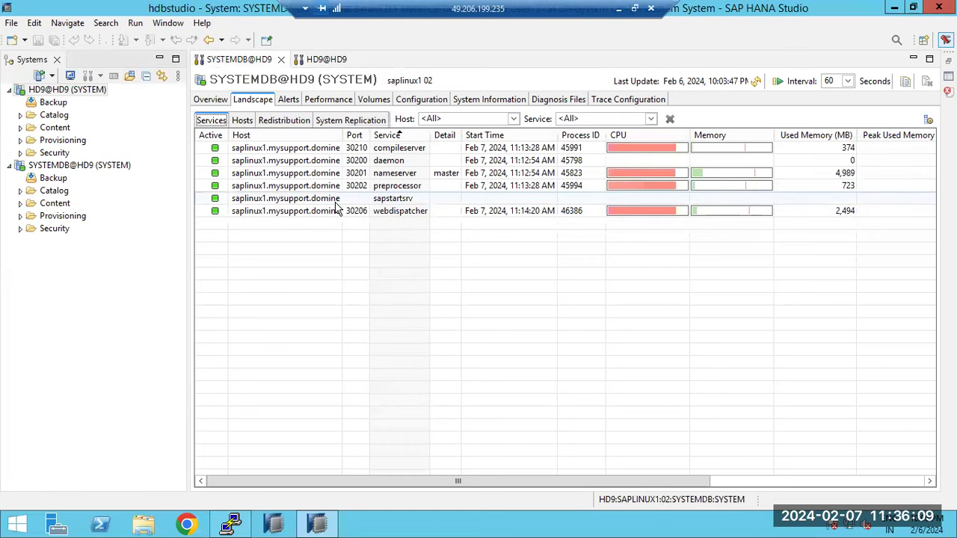
{"action": "left_click", "coordinate": [756, 81]}
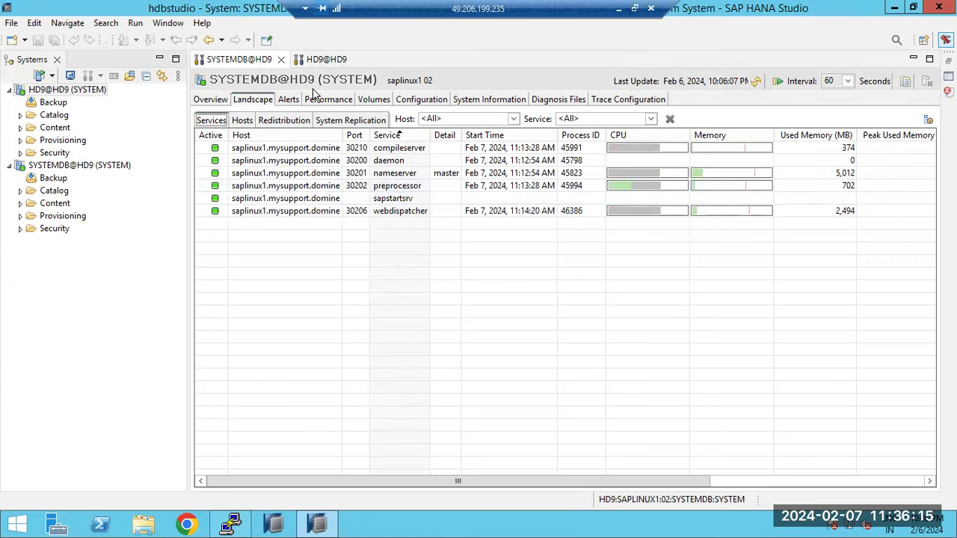
- Highlight HD9's indexserver, xsengine and compileserver, then SYSTEMDB@HD9's compileserver for comparison
{"action": "left_click", "coordinate": [326, 60]}
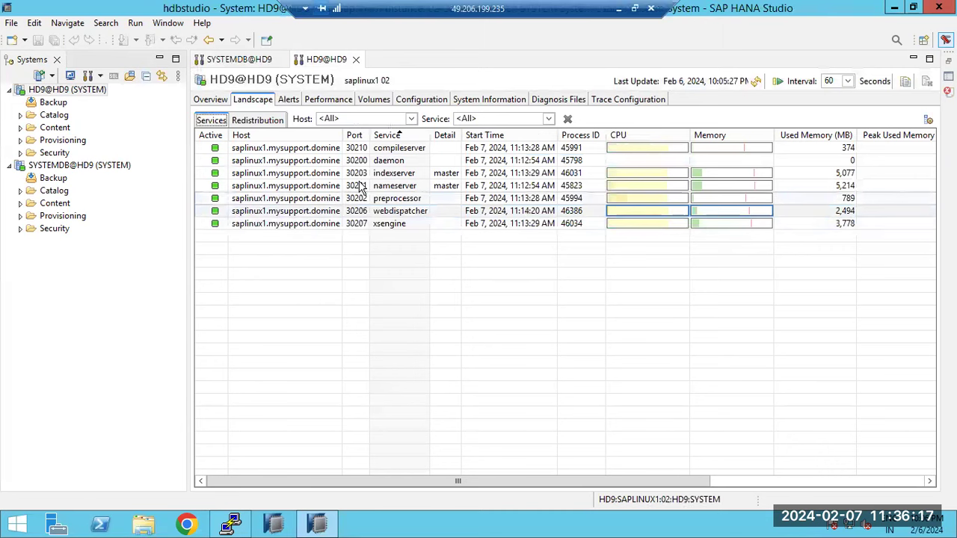
{"action": "left_click", "coordinate": [394, 175]}
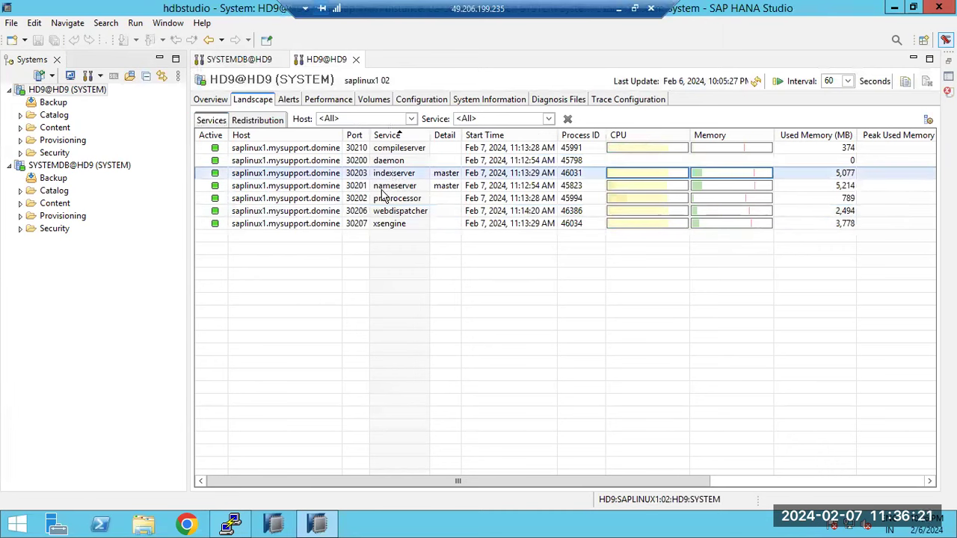
{"action": "left_click", "coordinate": [384, 224]}
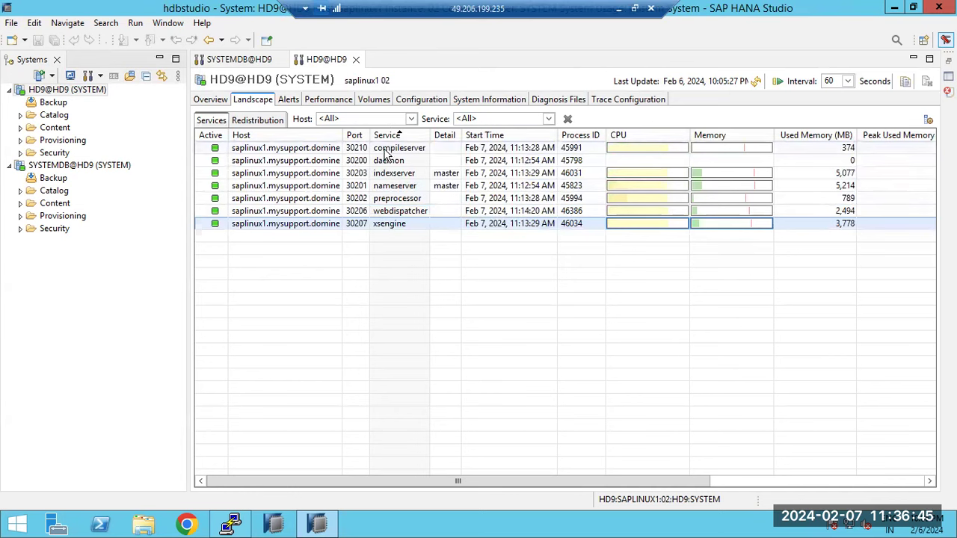
{"action": "left_click", "coordinate": [385, 151]}
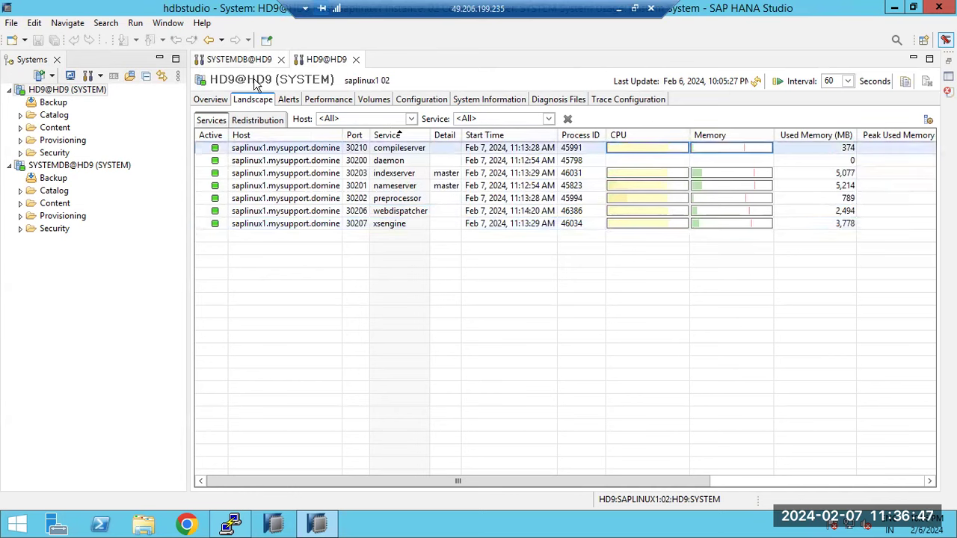
{"action": "left_click", "coordinate": [239, 59]}
{"action": "left_click", "coordinate": [391, 148]}
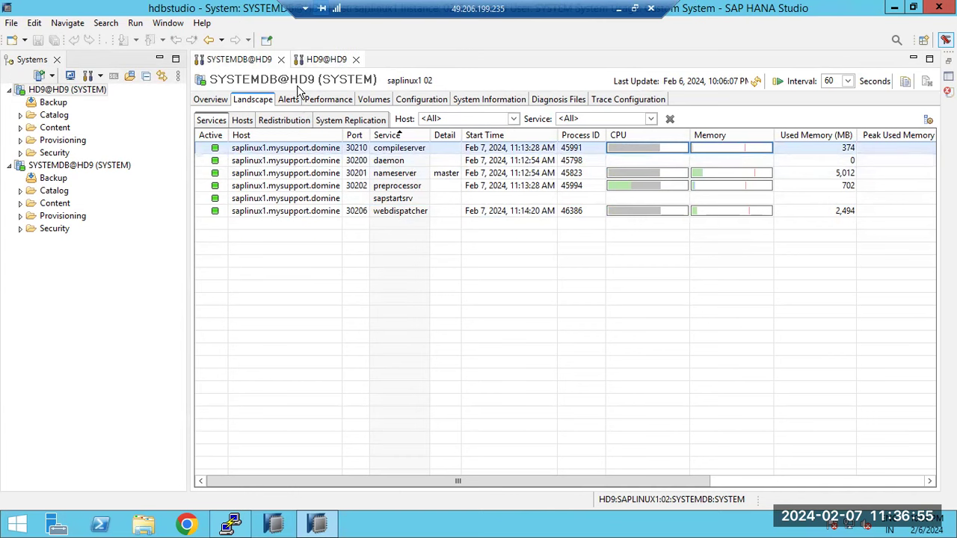
- Refresh HD9@HD9's services to 10:07:46 PM, then SYSTEMDB@HD9's to 10:07:53 PM
{"action": "left_click", "coordinate": [326, 59]}
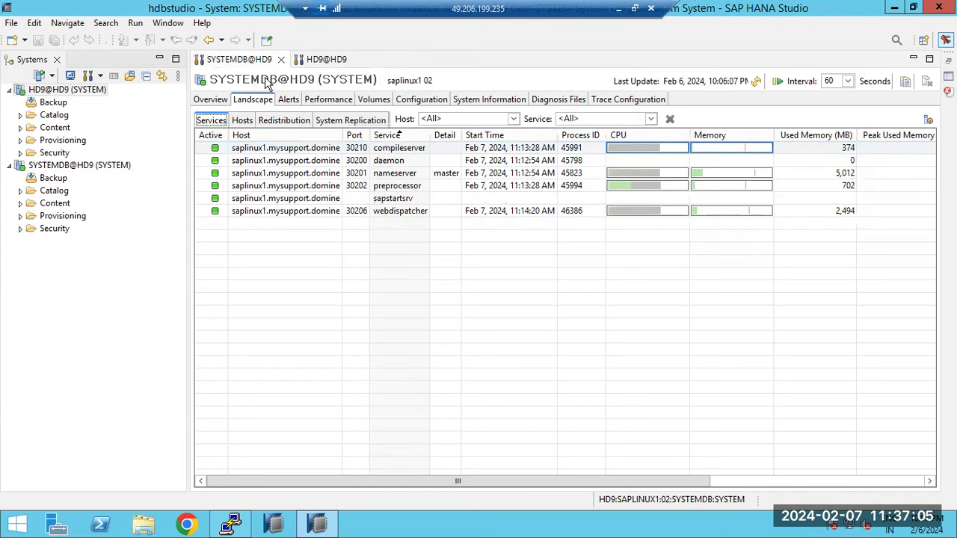
{"action": "key", "text": "ctrl+Page_Down"}
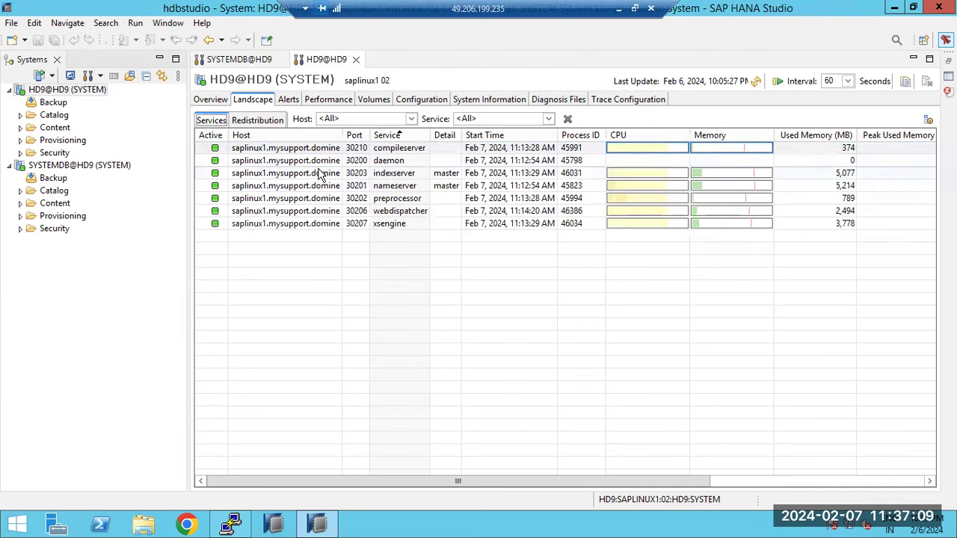
{"action": "left_click", "coordinate": [323, 174]}
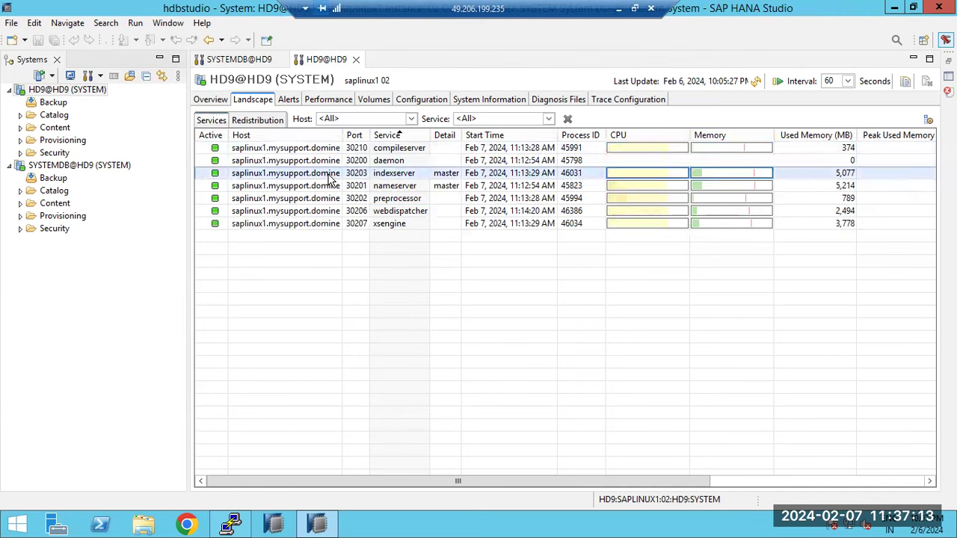
{"action": "left_click", "coordinate": [359, 224]}
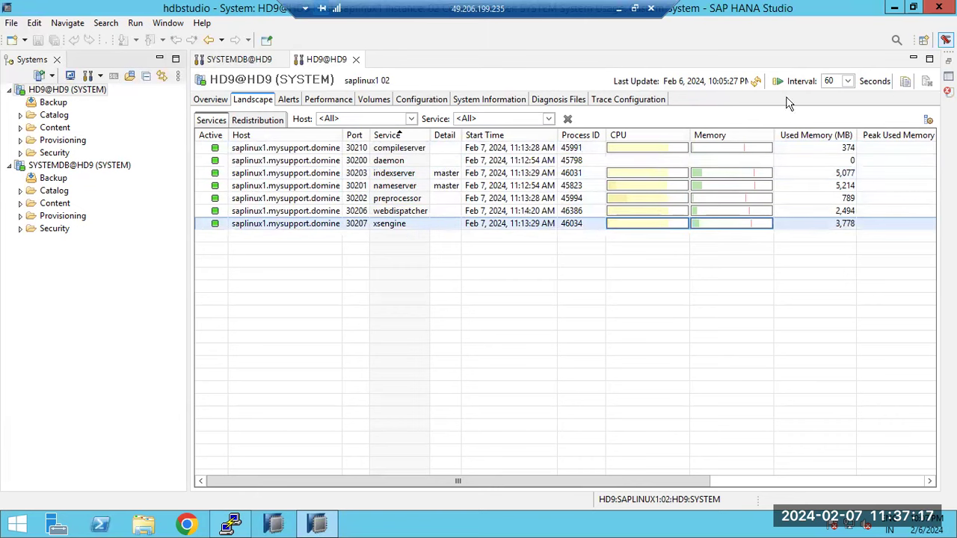
{"action": "left_click", "coordinate": [757, 81]}
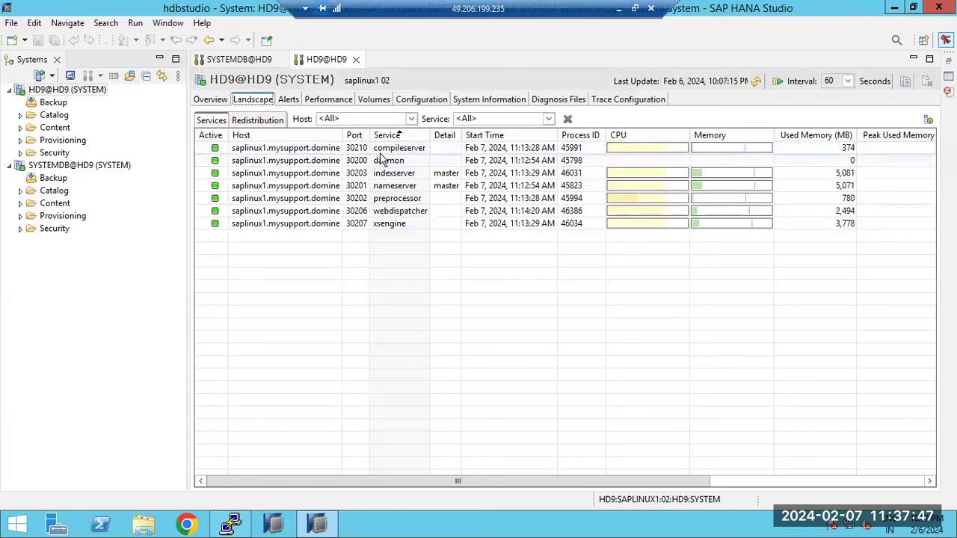
{"action": "left_click", "coordinate": [757, 81]}
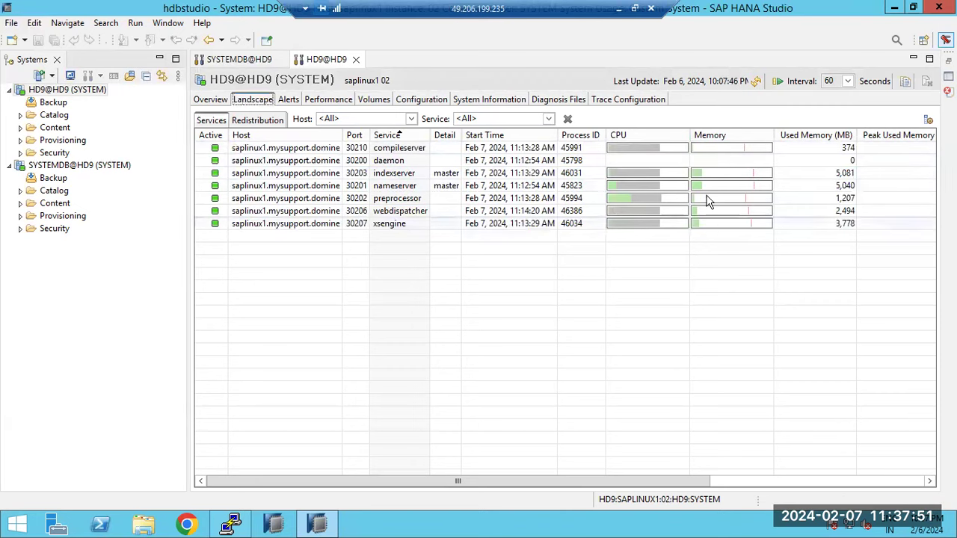
{"action": "left_click", "coordinate": [238, 60]}
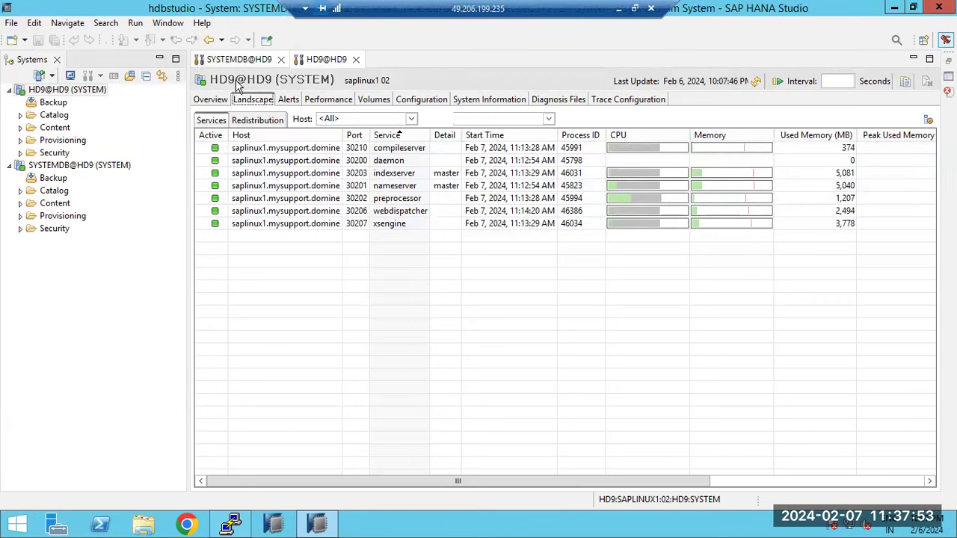
{"action": "left_click", "coordinate": [758, 82]}
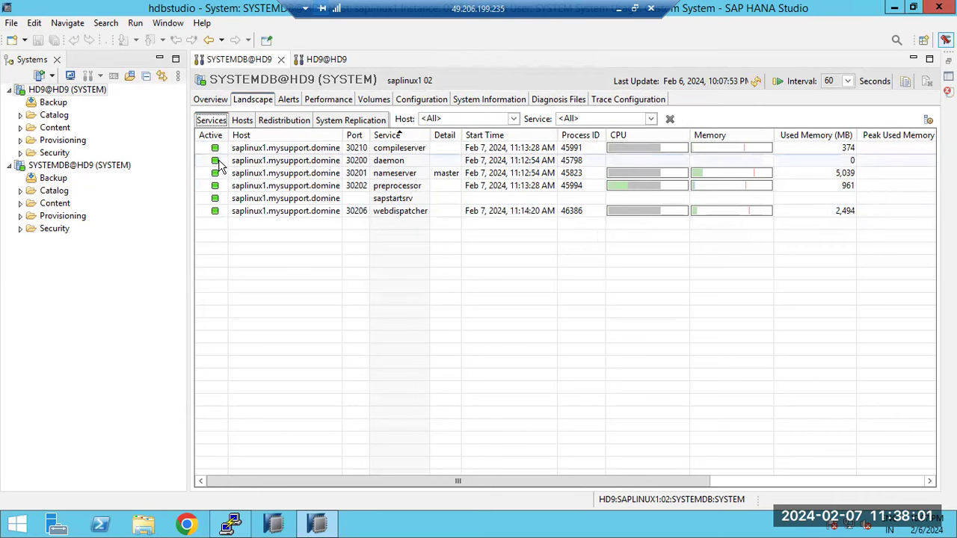
- View SYSTEMDB@HD9's overview, then its Alerts showing the high-priority missing data backup alert
{"action": "left_click", "coordinate": [212, 100]}
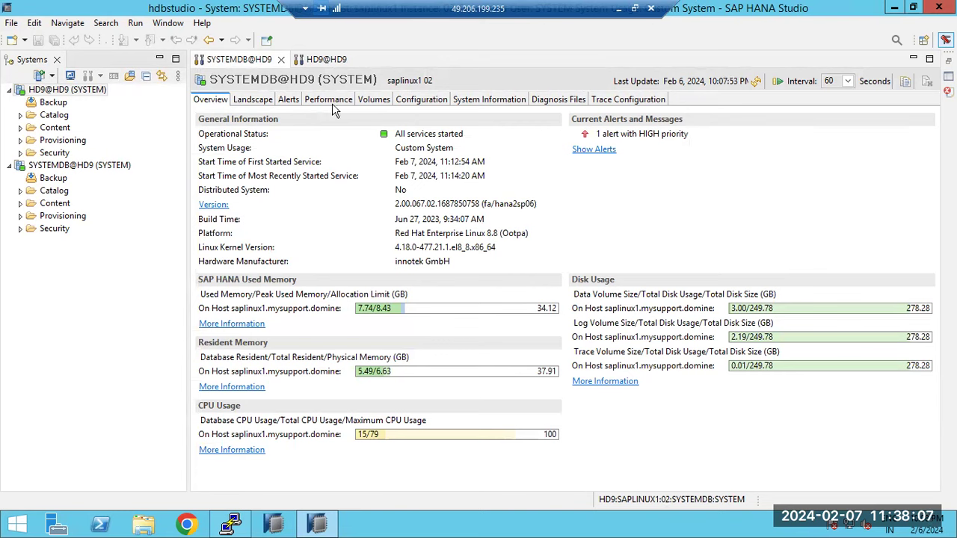
{"action": "left_click", "coordinate": [290, 100]}
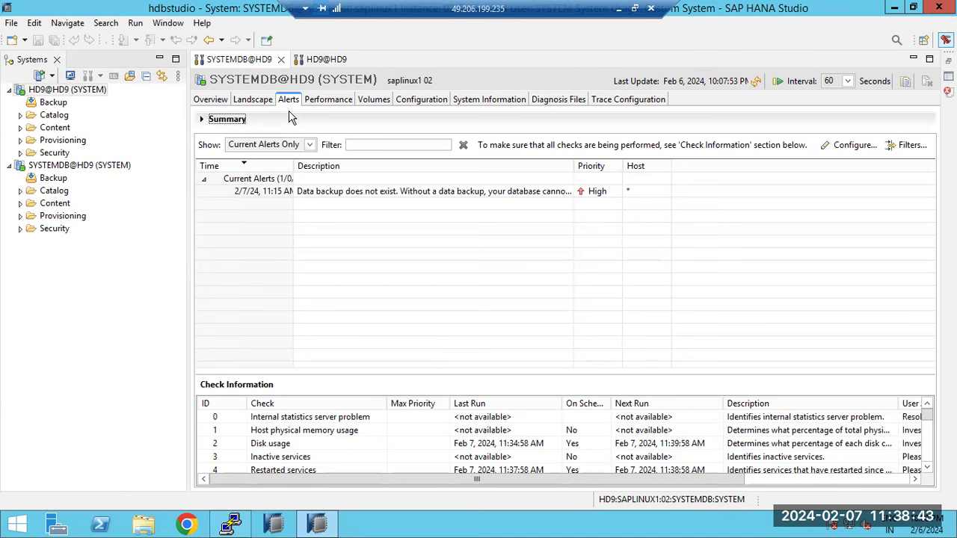
- Select the missing backup alert, go to HD9@HD9's Alerts, and open Configure Check Settings
{"action": "left_click", "coordinate": [332, 191]}
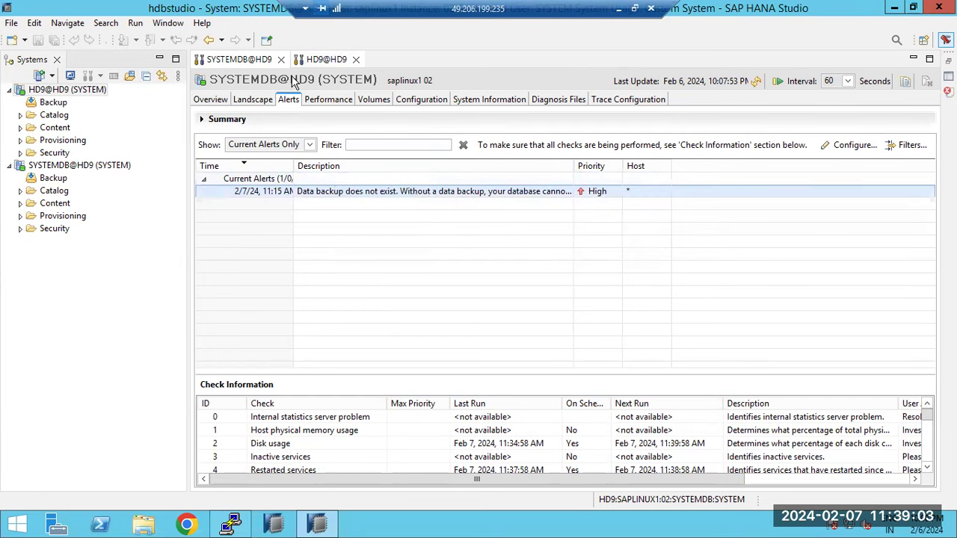
{"action": "left_click", "coordinate": [318, 59]}
{"action": "left_click", "coordinate": [289, 99]}
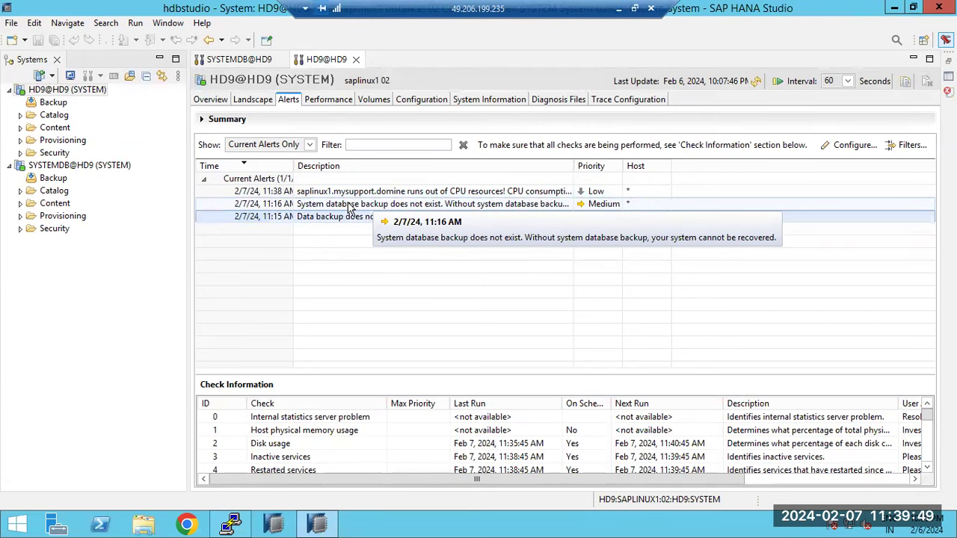
{"action": "left_click", "coordinate": [849, 145]}
{"action": "left_click_drag", "start_coordinate": [303, 36], "coordinate": [252, 130]}
- Enter the sender e-mail address and SMTP server GOOGLE.SMTP.COM
{"action": "left_click", "coordinate": [330, 184]}
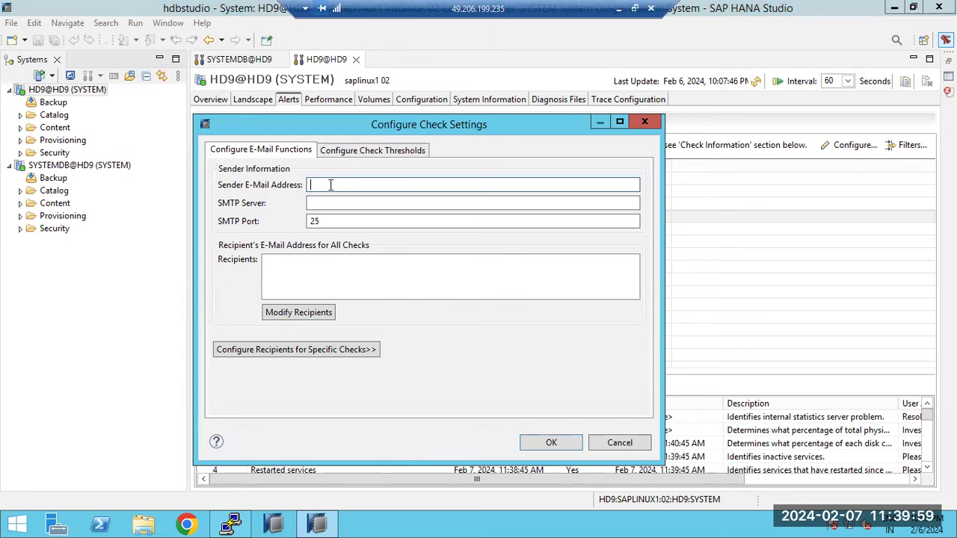
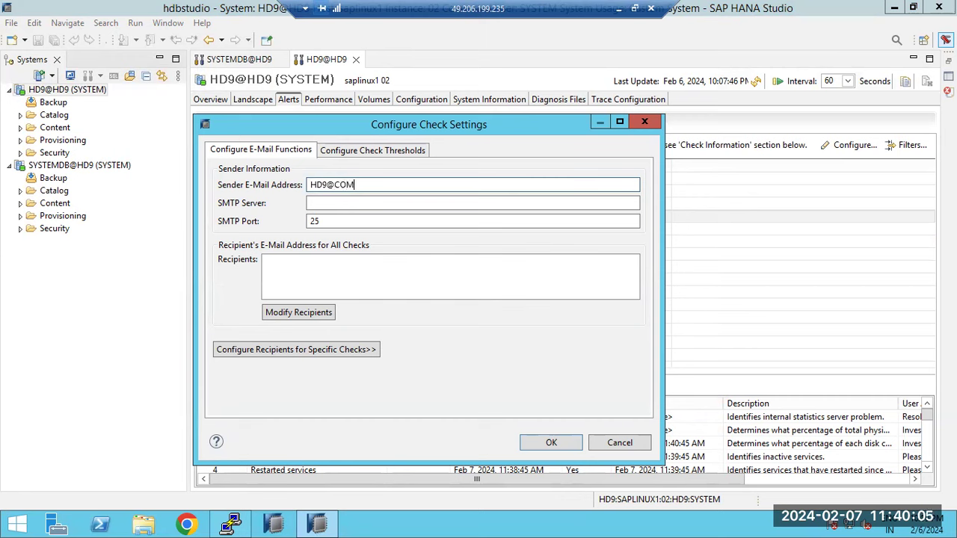
{"action": "left_click", "coordinate": [311, 202]}
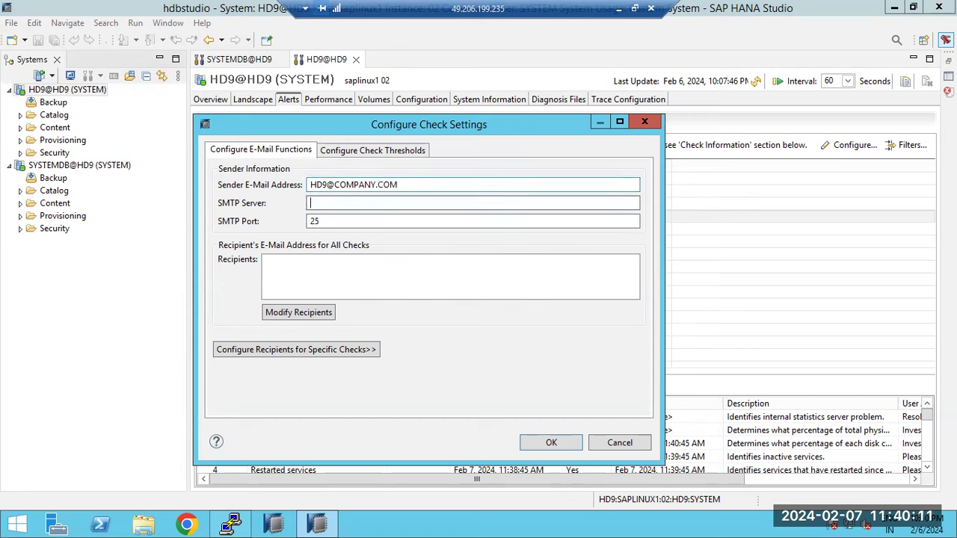
{"action": "type", "text": "GOOGLE.SMTP.COM"}
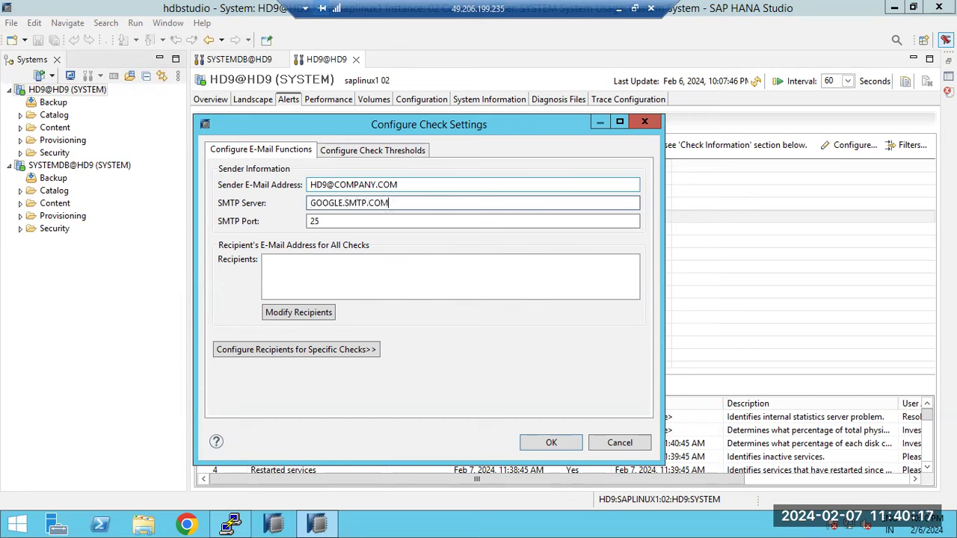
- Try adding a recipient address, discard the recipient changes, and save the check settings
{"action": "left_click", "coordinate": [299, 314]}
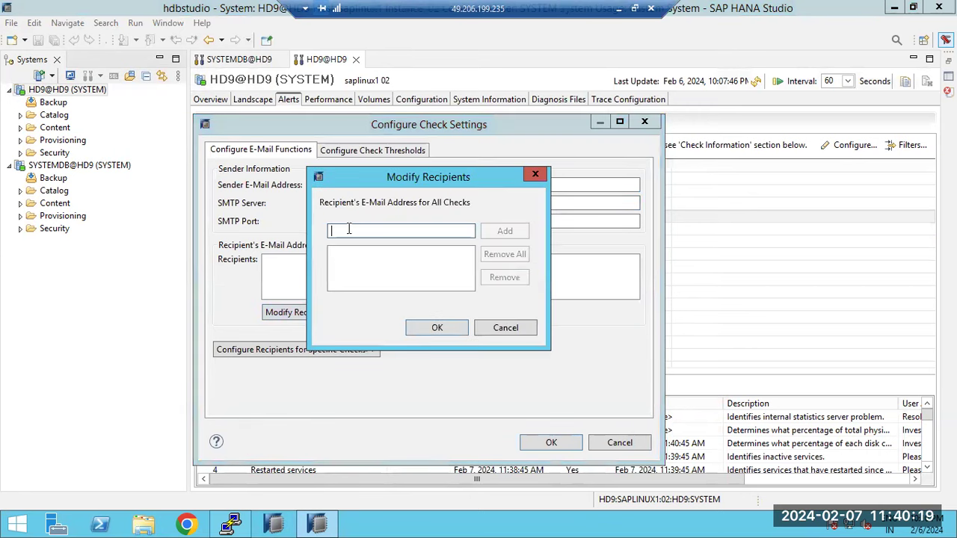
{"action": "key", "text": "Return"}
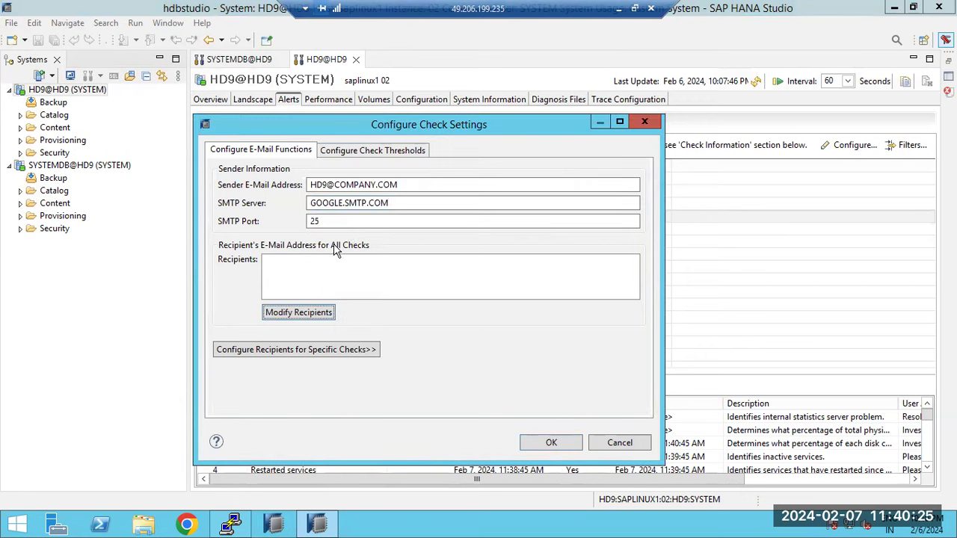
{"action": "left_click", "coordinate": [300, 316]}
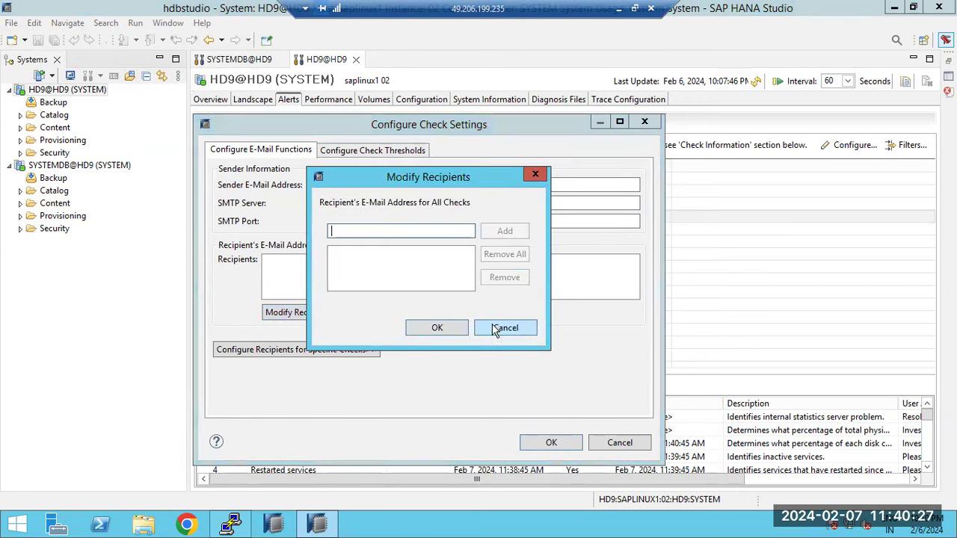
{"action": "left_click", "coordinate": [502, 327]}
{"action": "left_click", "coordinate": [547, 442]}
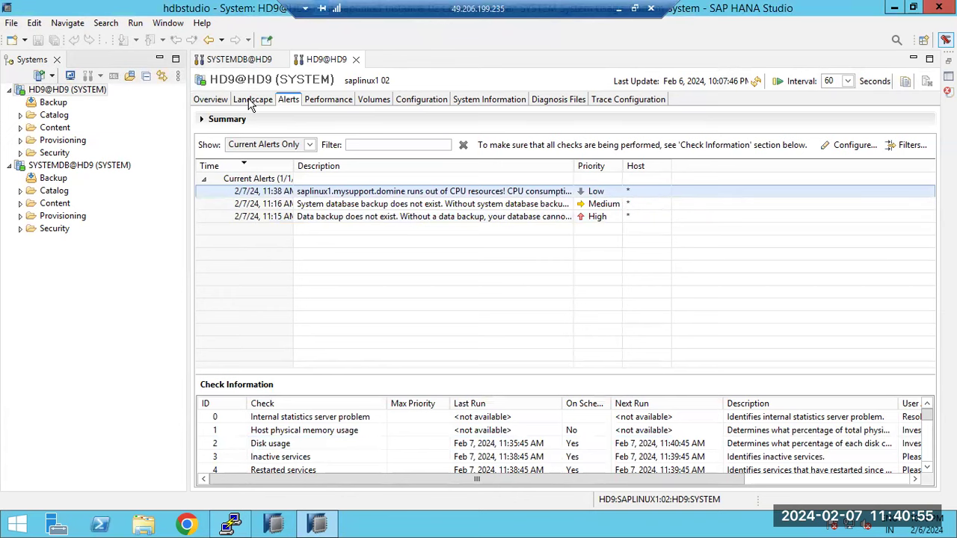
{"action": "left_click", "coordinate": [850, 145]}
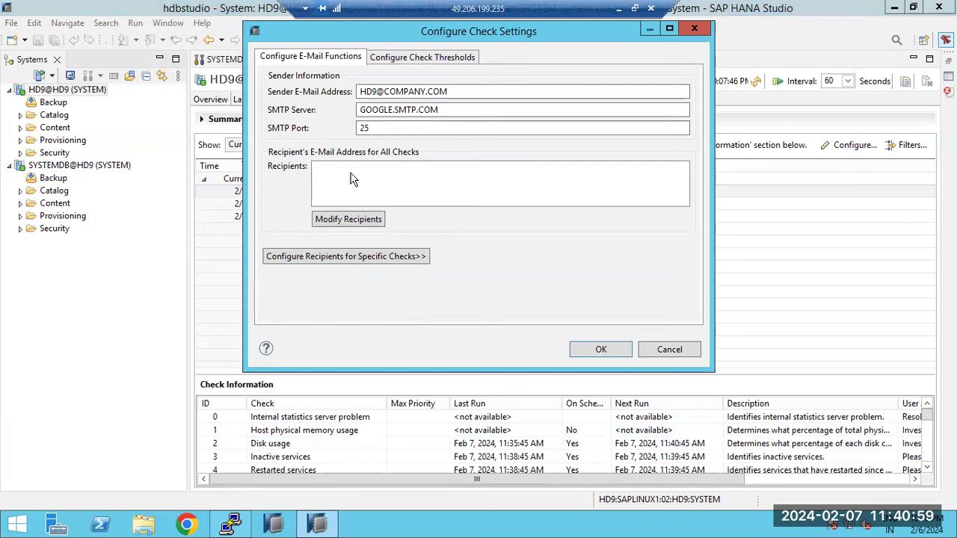
{"action": "left_click", "coordinate": [668, 351]}
{"action": "left_click", "coordinate": [493, 329]}
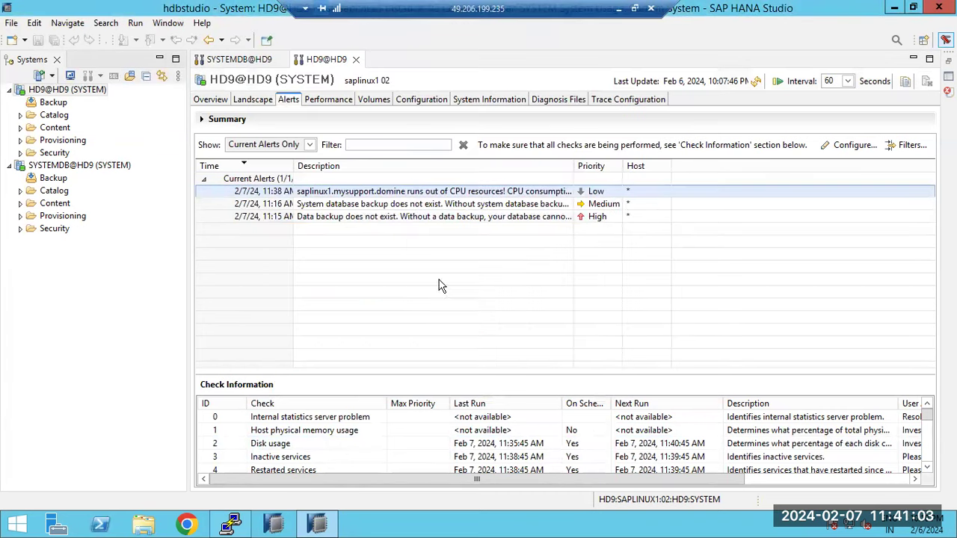
{"action": "left_click", "coordinate": [337, 207]}
{"action": "left_click", "coordinate": [337, 218]}
{"action": "left_click", "coordinate": [61, 166]}
{"action": "double_click", "coordinate": [61, 168]}
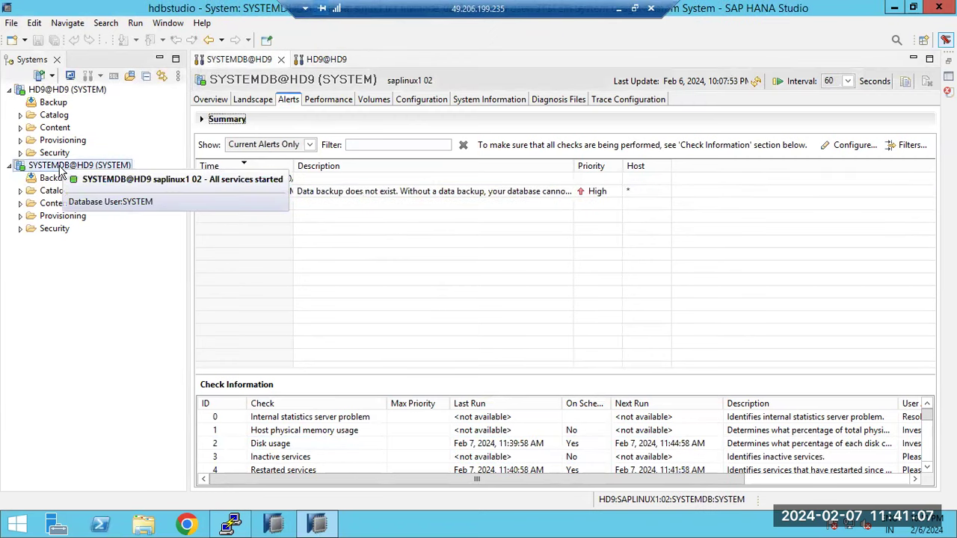
{"action": "double_click", "coordinate": [47, 91]}
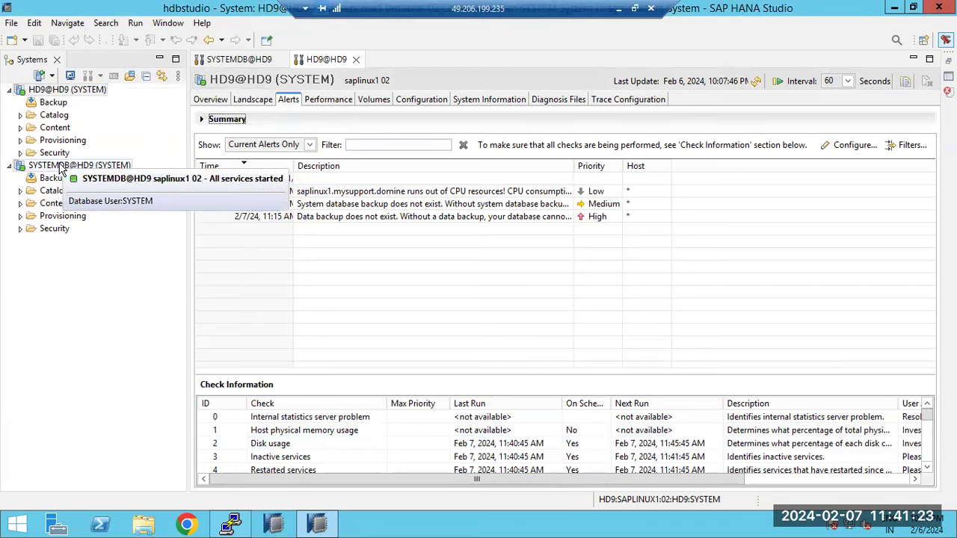
{"action": "left_click", "coordinate": [39, 76]}
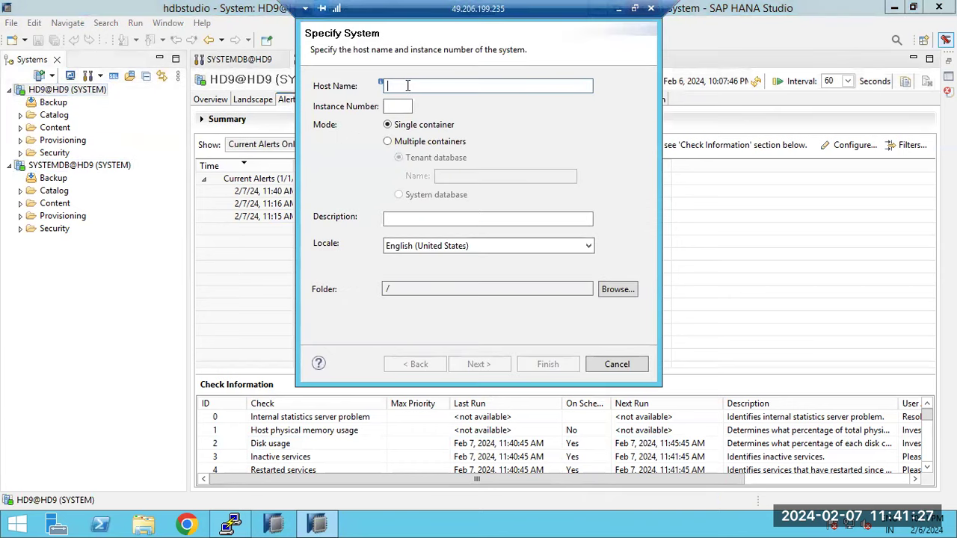
{"action": "left_click", "coordinate": [397, 107]}
{"action": "left_click", "coordinate": [388, 141]}
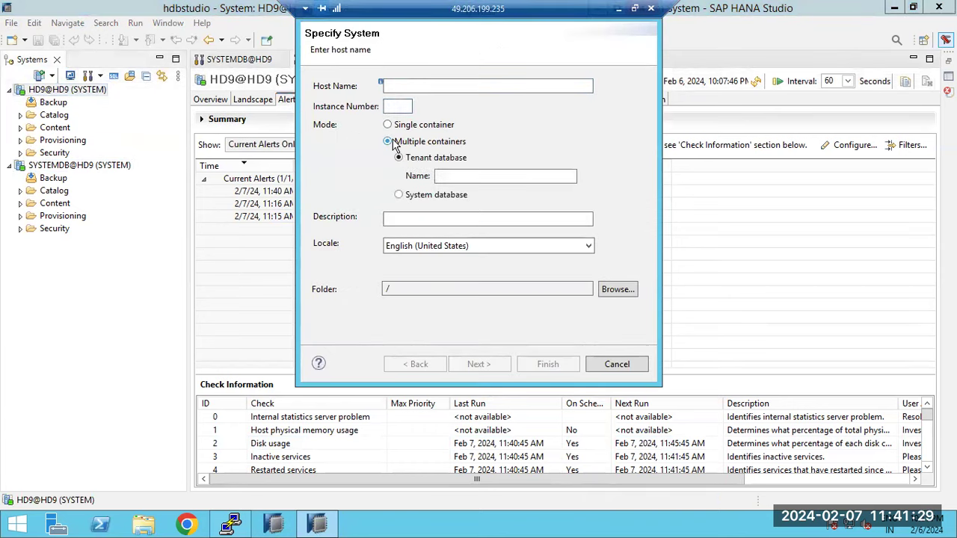
{"action": "left_click", "coordinate": [411, 195]}
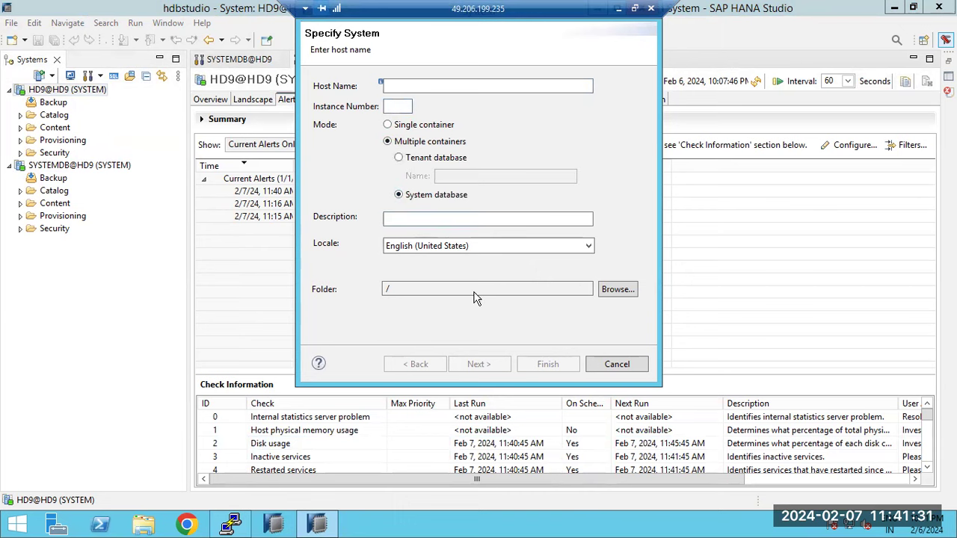
{"action": "left_click", "coordinate": [590, 364]}
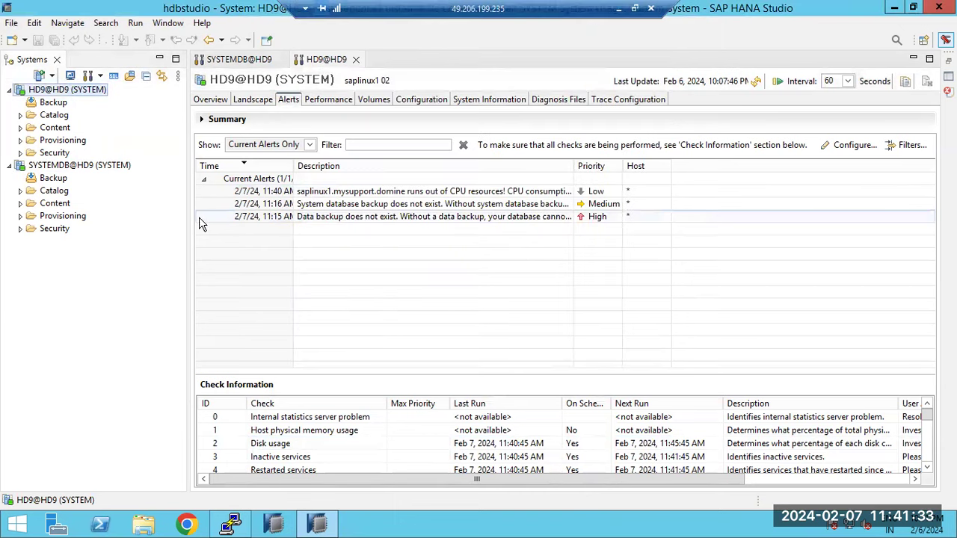
{"action": "left_click", "coordinate": [311, 84]}
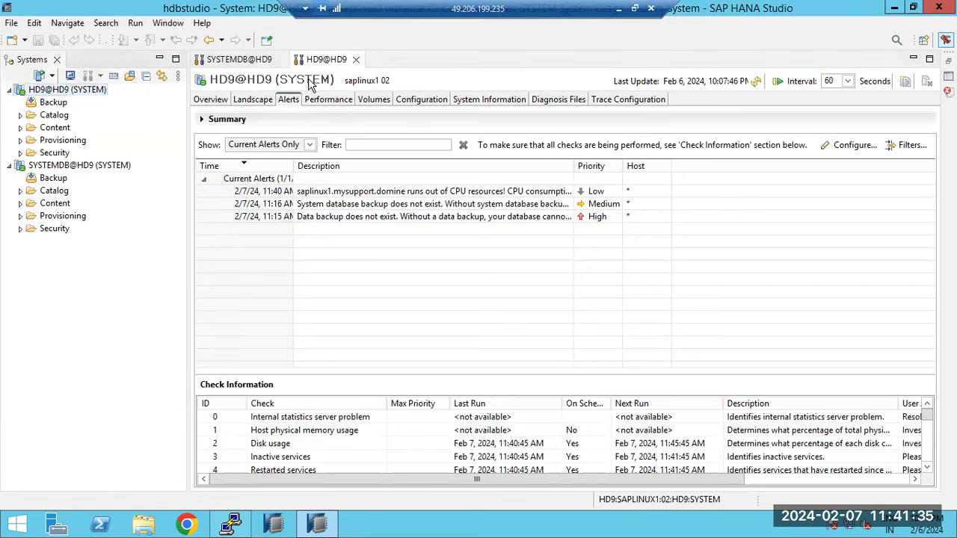
- In Paint, undo the earlier SYSTEM DB and TDB notes and type 'SYSTEM - duringghe' in a text box
{"action": "left_click", "coordinate": [620, 8]}
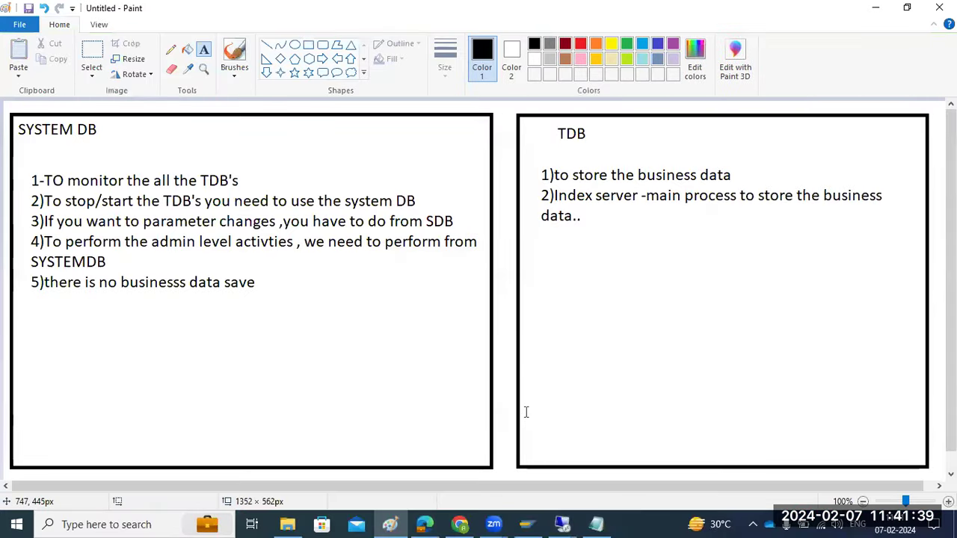
{"action": "key", "text": "ctrl+z"}
{"action": "key", "text": "ctrl+z"}
{"action": "key", "text": "ctrl+z"}
{"action": "key", "text": "ctrl+z"}
{"action": "key", "text": "ctrl+z"}
{"action": "key", "text": "ctrl+z"}
{"action": "key", "text": "ctrl+z"}
{"action": "key", "text": "ctrl+z"}
{"action": "left_click_drag", "start_coordinate": [27, 133], "coordinate": [692, 383]}
{"action": "type", "text": "SYSTEM - duringghe"}
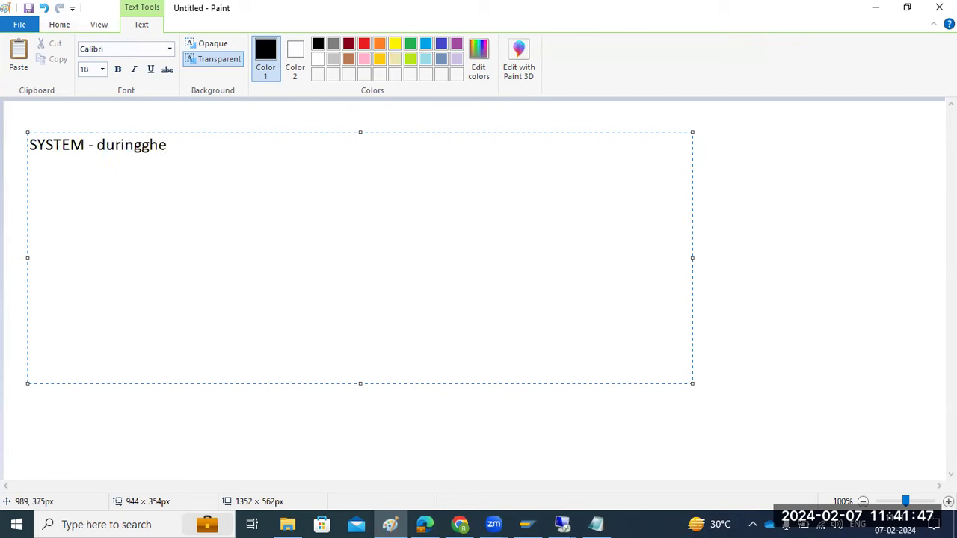
- Select all the note text, then return to the SAP HANA Studio remote session
{"action": "key", "text": "ctrl+a"}
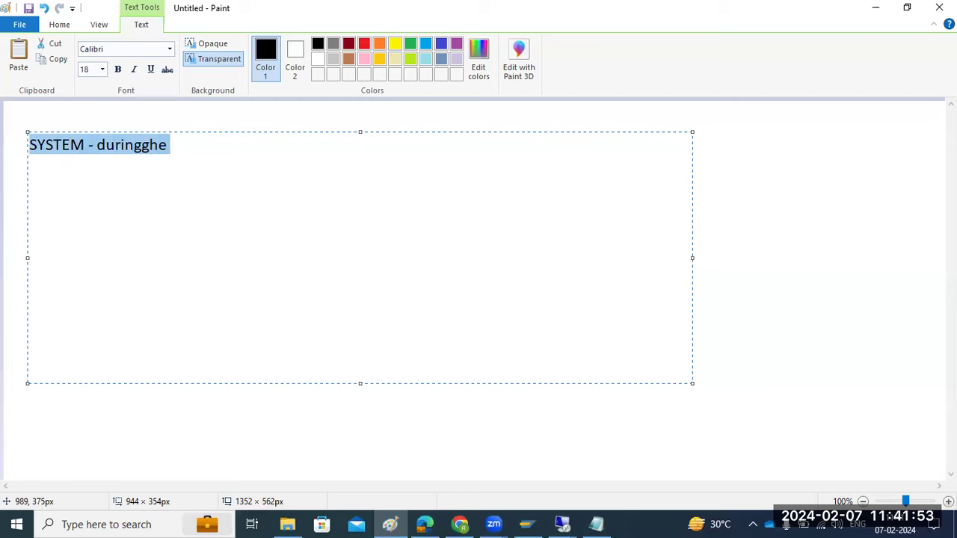
{"action": "left_click", "coordinate": [562, 523]}
{"action": "left_click", "coordinate": [594, 471]}
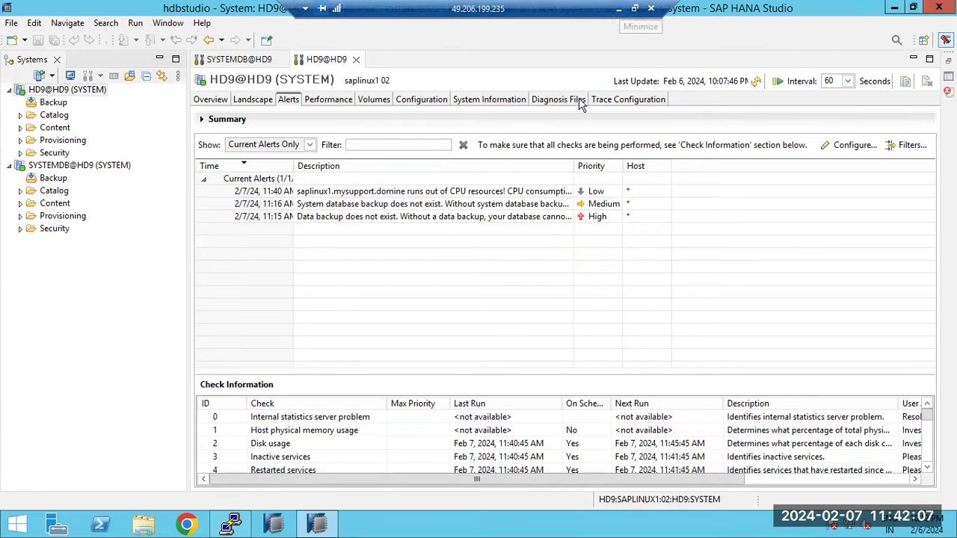
- Browse HD9@HD9's Overview and Landscape tabs, refresh the overview, then check Alerts and Performance
{"action": "left_click", "coordinate": [251, 101]}
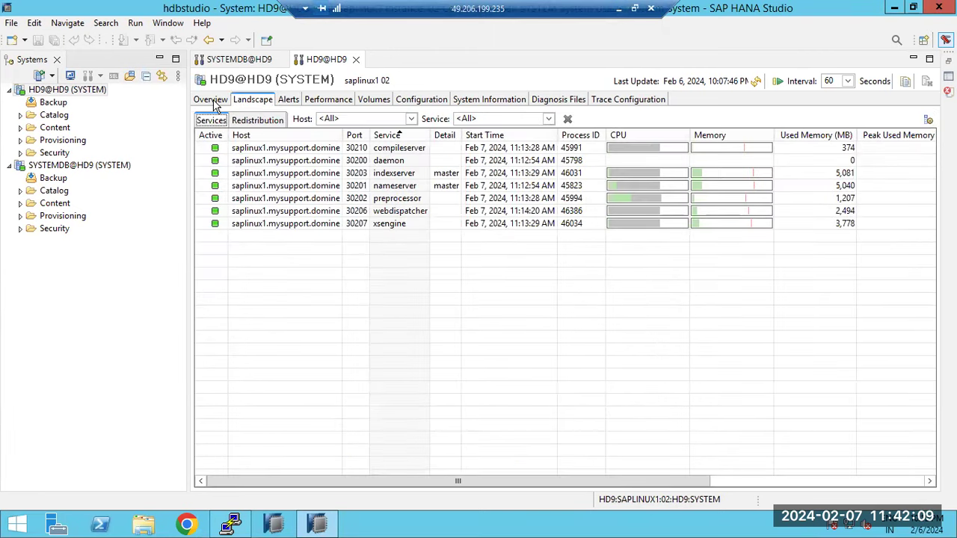
{"action": "left_click", "coordinate": [211, 101]}
{"action": "left_click", "coordinate": [257, 103]}
{"action": "left_click", "coordinate": [223, 104]}
{"action": "left_click", "coordinate": [756, 83]}
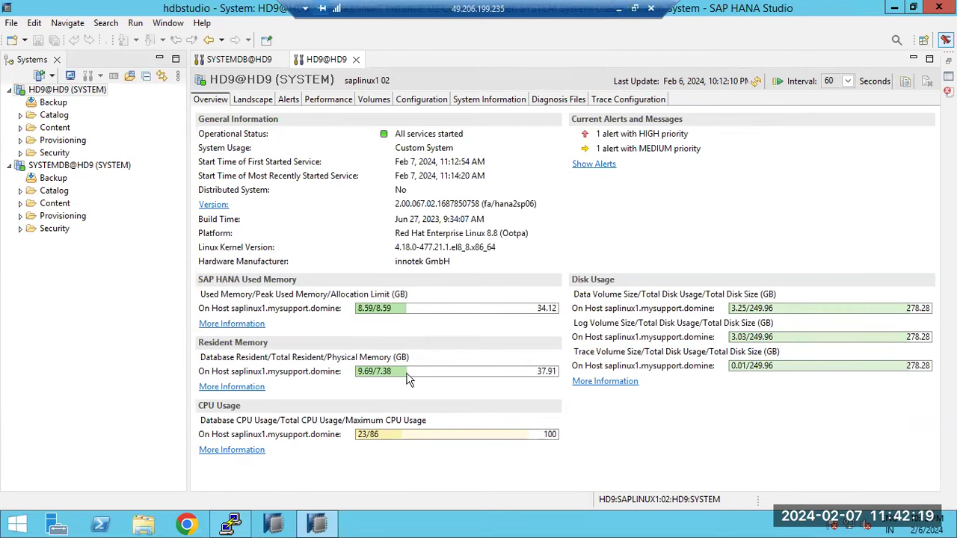
{"action": "left_click", "coordinate": [254, 100]}
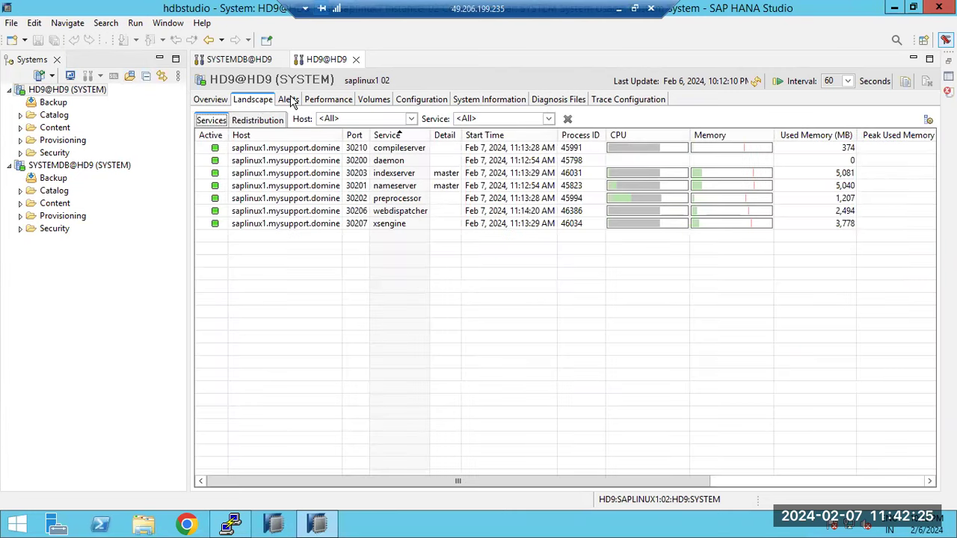
{"action": "left_click", "coordinate": [290, 102]}
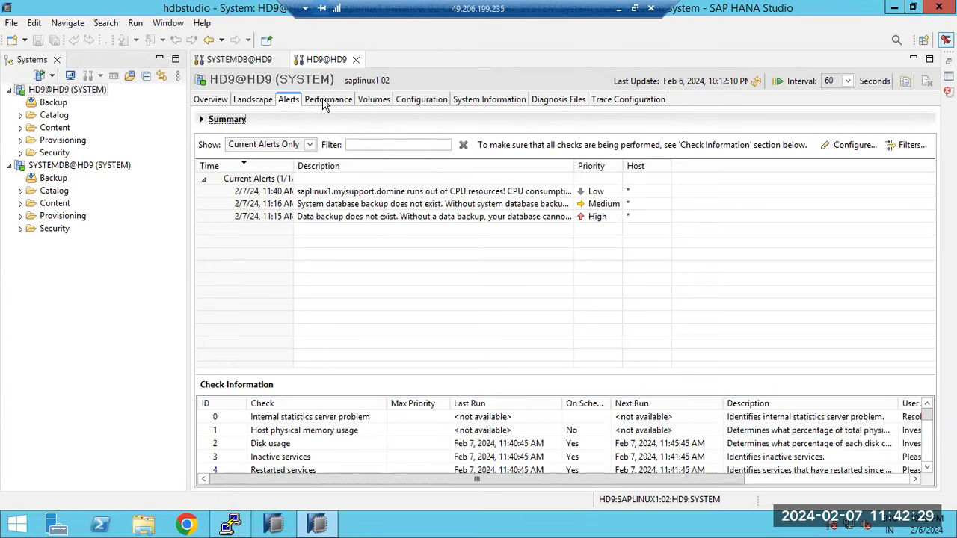
{"action": "left_click", "coordinate": [326, 104]}
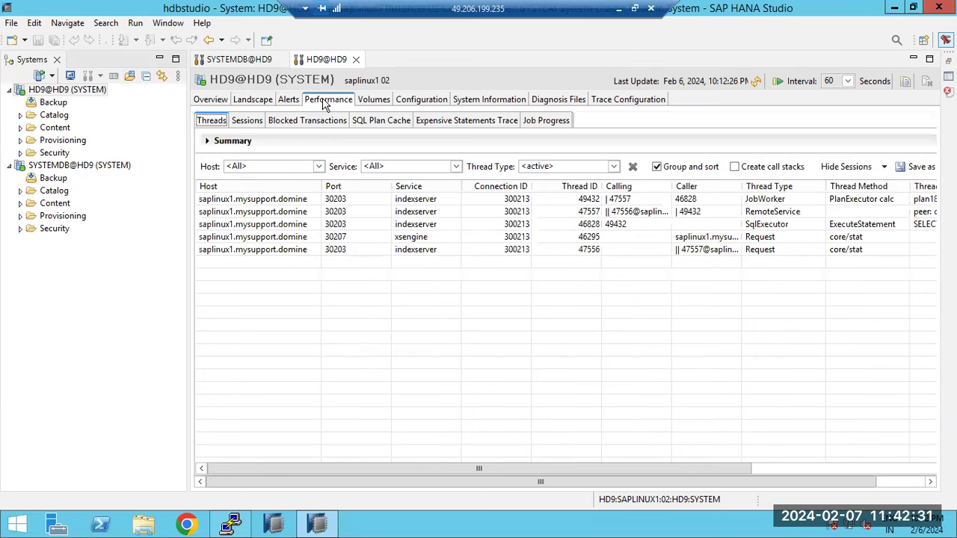
{"action": "left_click", "coordinate": [297, 107]}
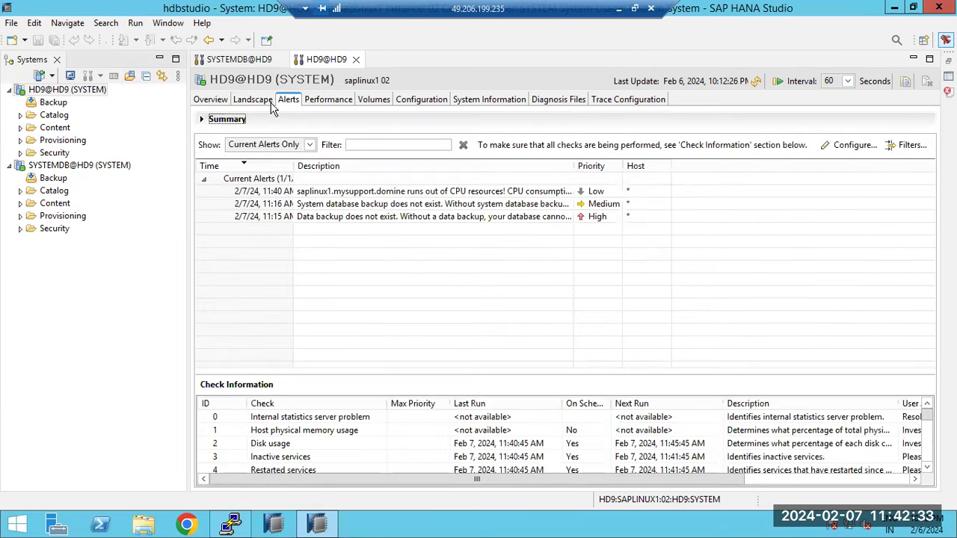
- Cycle again through Overview, Landscape and Alerts, finishing on the current alerts list
{"action": "left_click", "coordinate": [253, 101]}
{"action": "left_click", "coordinate": [215, 102]}
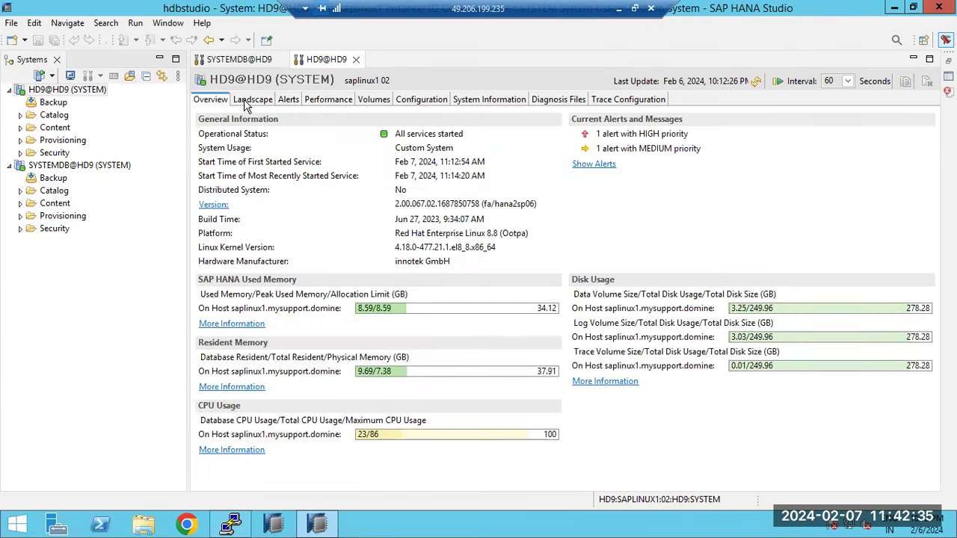
{"action": "left_click", "coordinate": [263, 106]}
{"action": "left_click", "coordinate": [292, 107]}
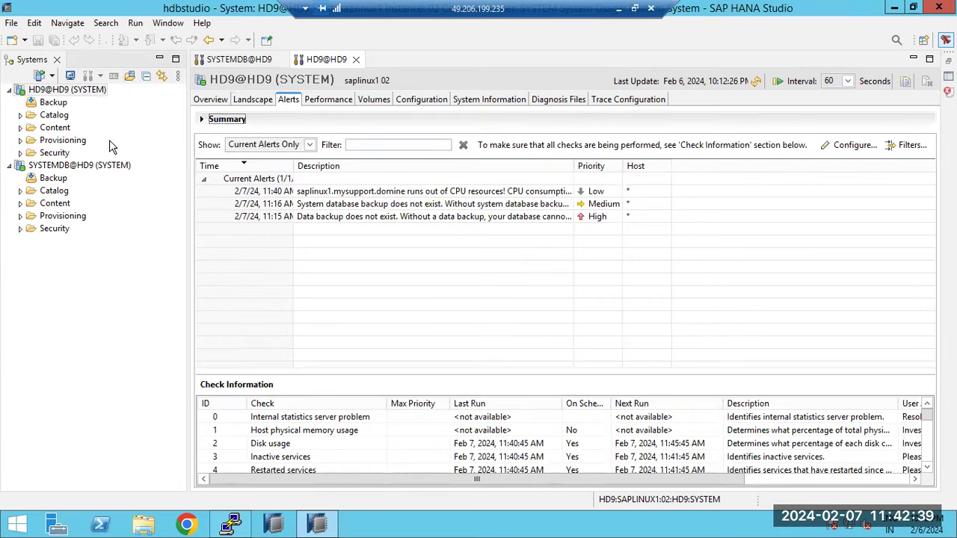
{"action": "left_click", "coordinate": [217, 104]}
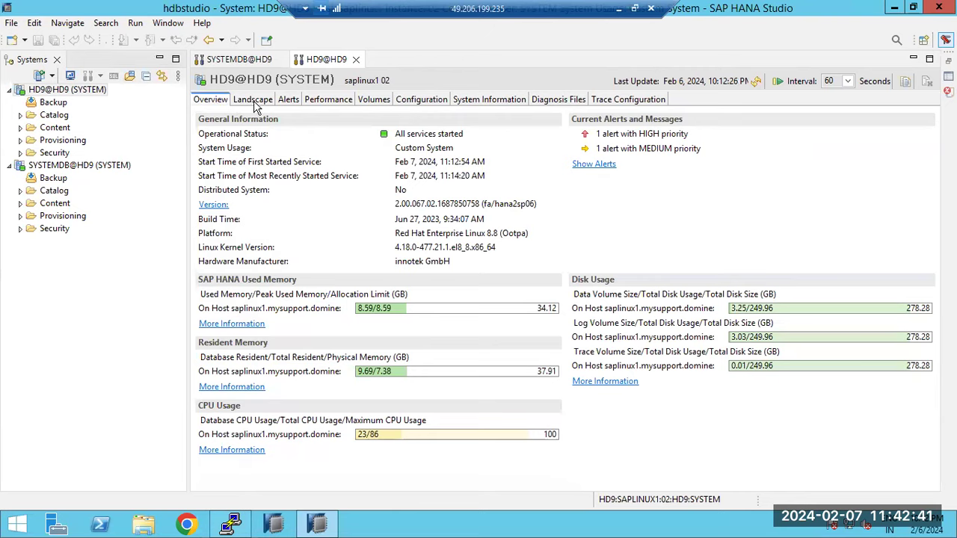
{"action": "left_click", "coordinate": [254, 106]}
{"action": "left_click", "coordinate": [289, 105]}
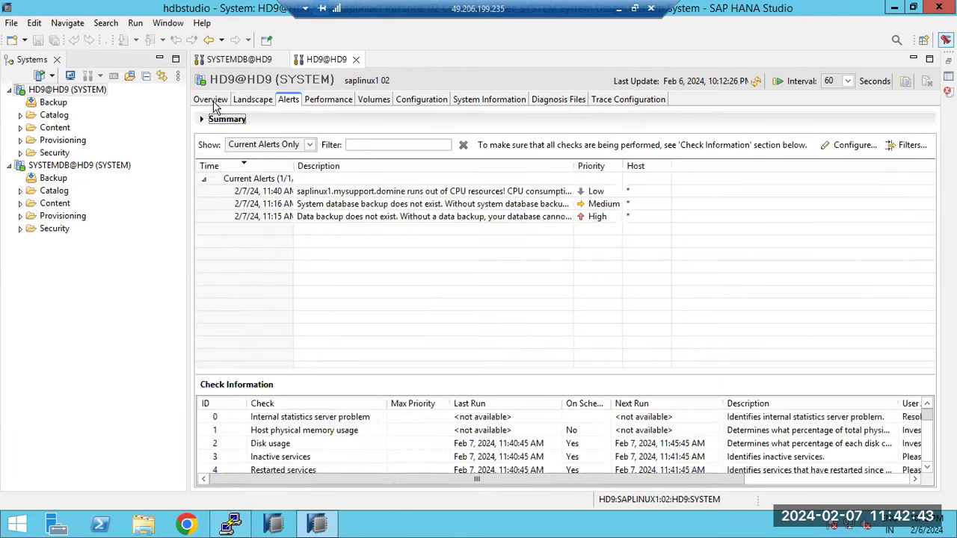
{"action": "left_click", "coordinate": [213, 103]}
{"action": "left_click", "coordinate": [252, 102]}
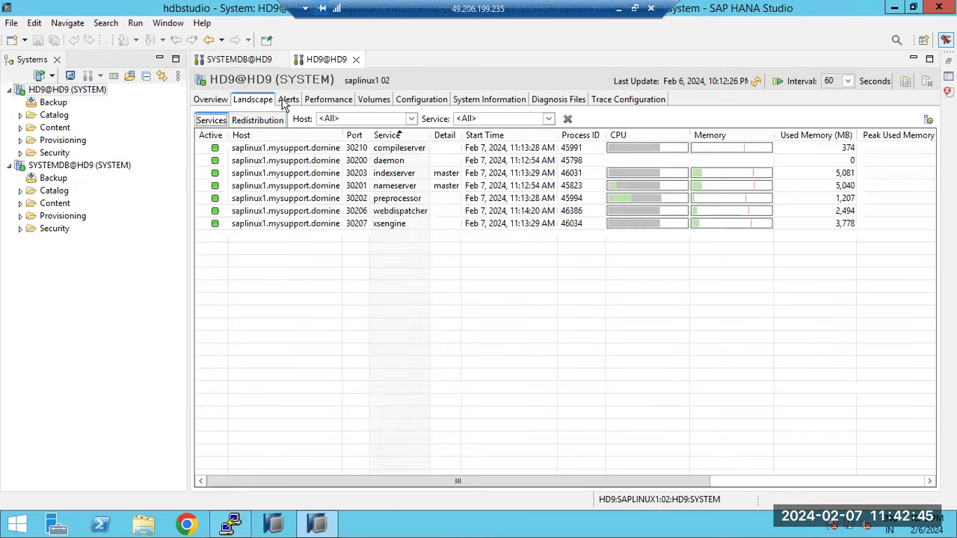
{"action": "left_click", "coordinate": [286, 103]}
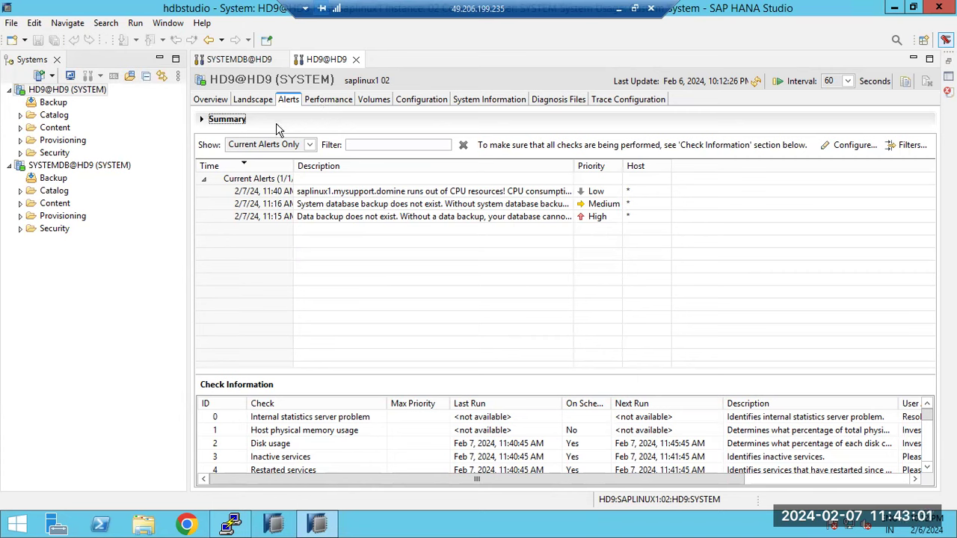
- Run 'HDB info' again in the PuTTY terminal to list the HD9 processes
{"action": "left_click", "coordinate": [230, 525]}
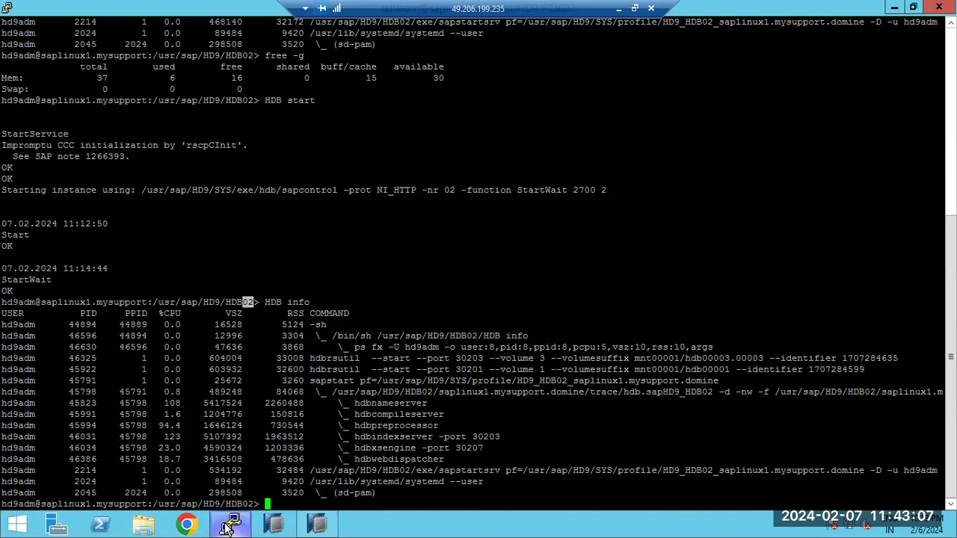
{"action": "left_click", "coordinate": [197, 387]}
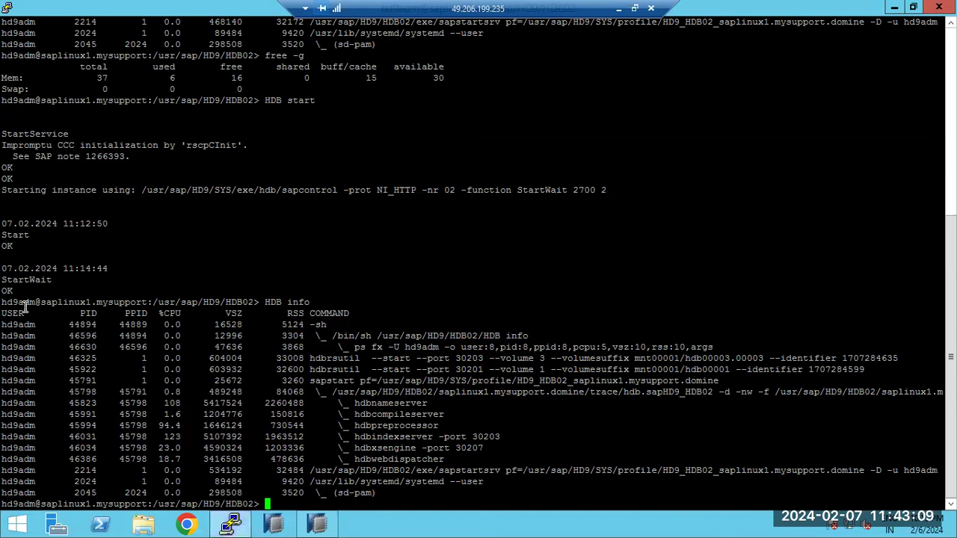
{"action": "left_click_drag", "start_coordinate": [3, 299], "coordinate": [419, 489]}
{"action": "left_click", "coordinate": [419, 490]}
{"action": "type", "text": "HDB i nf"}
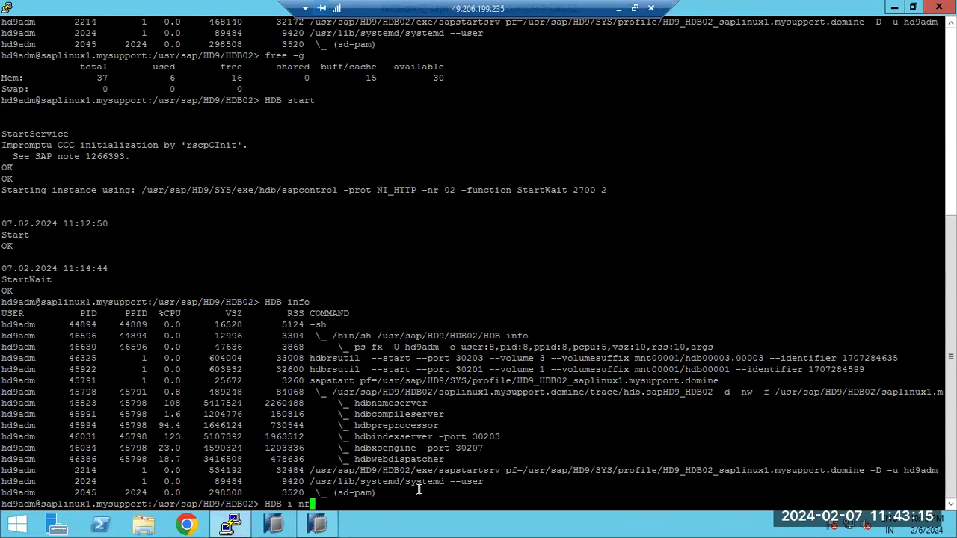
{"action": "key", "text": "BackSpace"}
{"action": "key", "text": "BackSpace"}
{"action": "key", "text": "BackSpace"}
{"action": "type", "text": "nfo"}
{"action": "key", "text": "Return"}
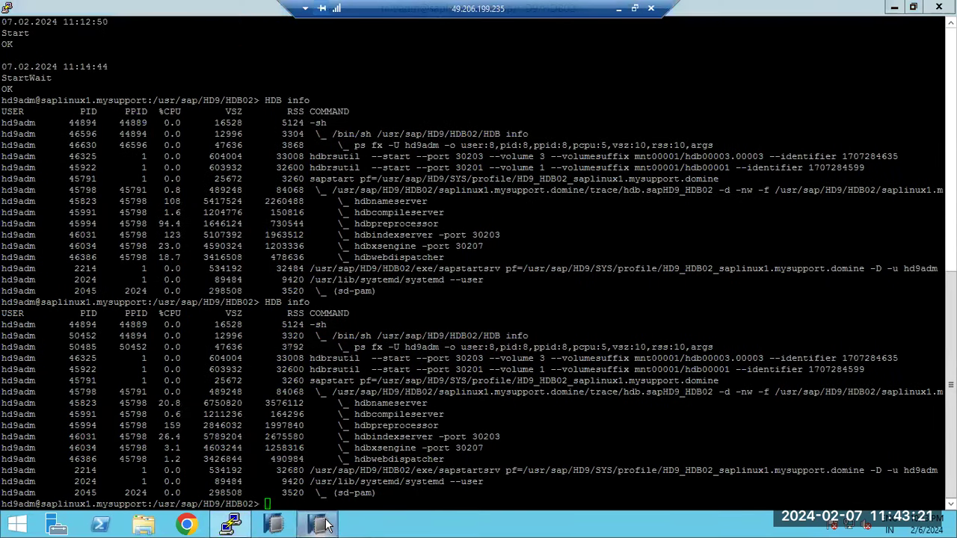
- Open the Windows Start screen with PuTTY still in front
{"action": "left_click", "coordinate": [325, 525]}
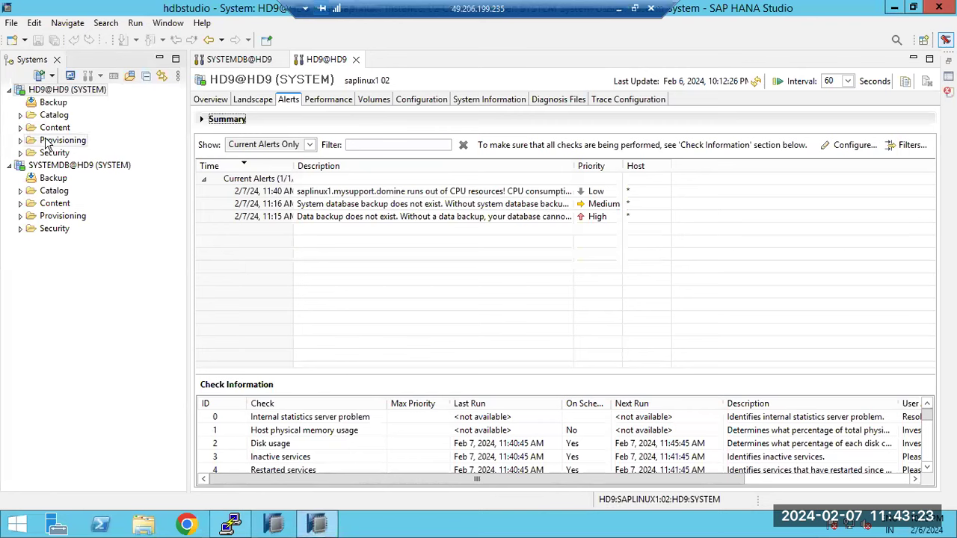
{"action": "left_click", "coordinate": [317, 525]}
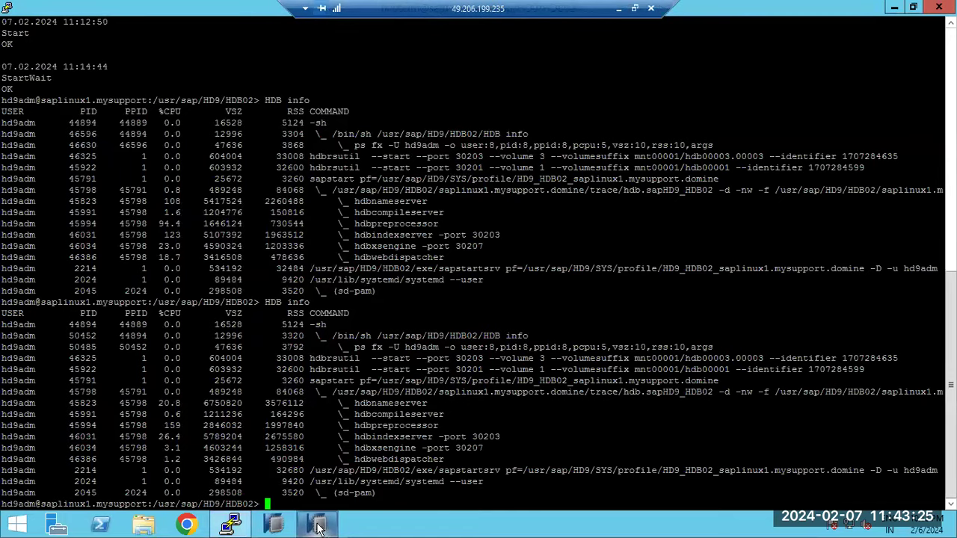
{"action": "left_click", "coordinate": [17, 524]}
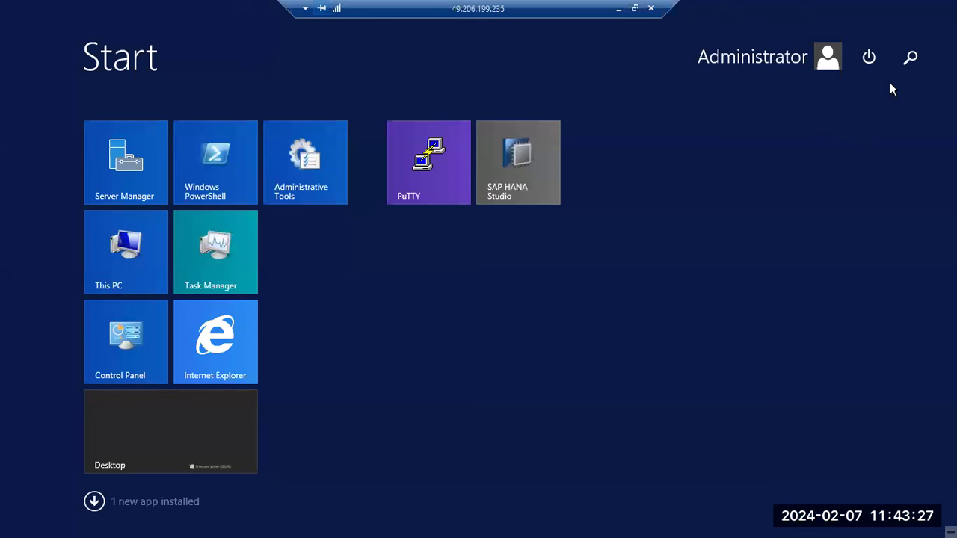
- Search Start for 'studo', view SAP HANA Studio's options, then go back to the desktop
{"action": "left_click", "coordinate": [910, 57]}
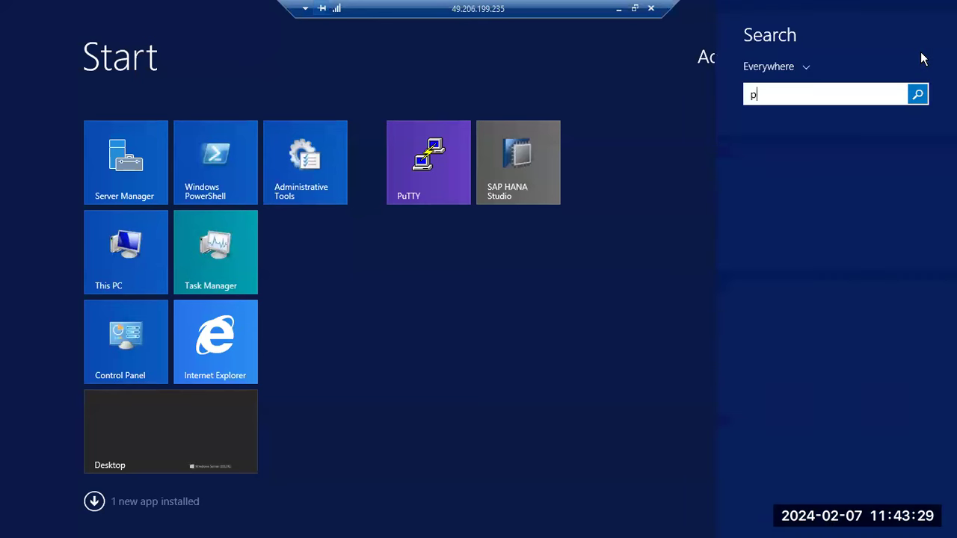
{"action": "type", "text": "p"}
{"action": "key", "text": "BackSpace"}
{"action": "key", "text": "BackSpace"}
{"action": "type", "text": "studo"}
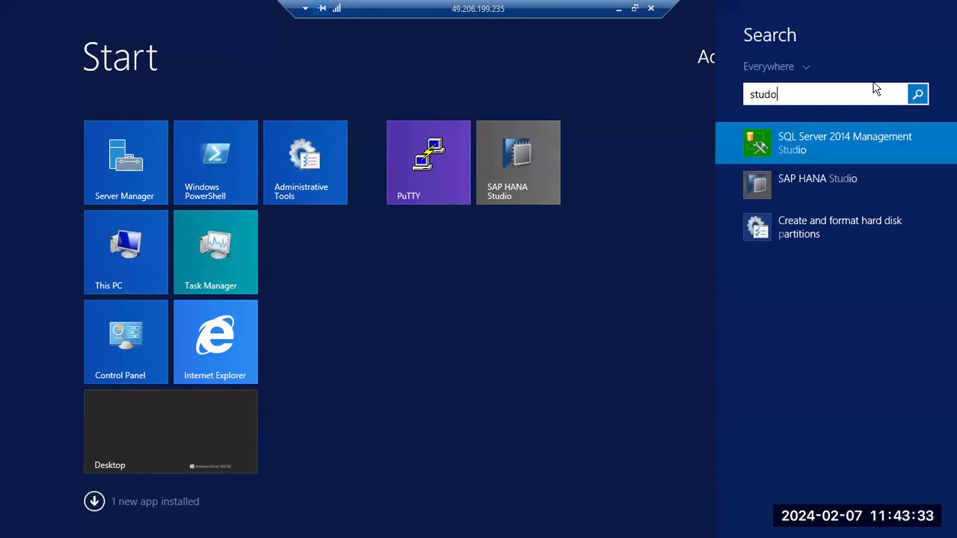
{"action": "right_click", "coordinate": [799, 183]}
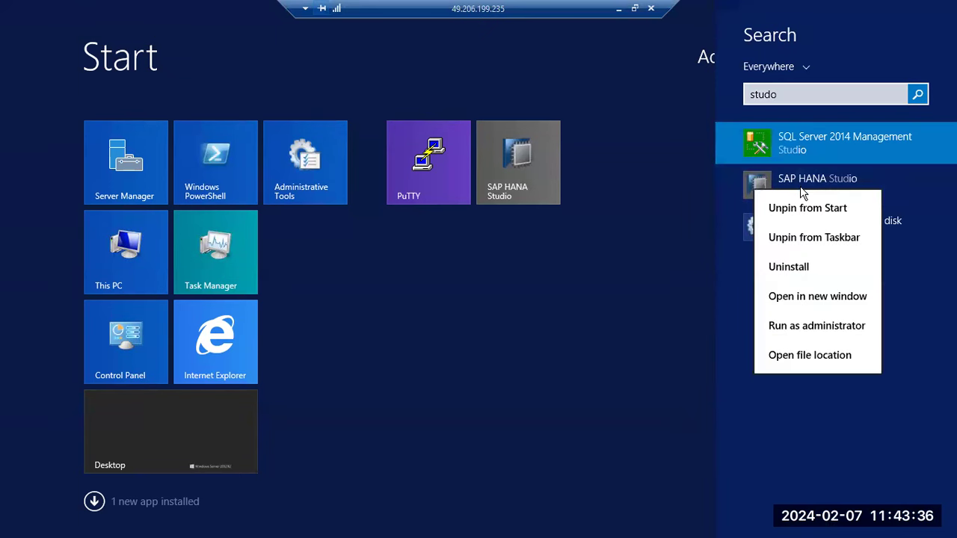
{"action": "left_click", "coordinate": [812, 238]}
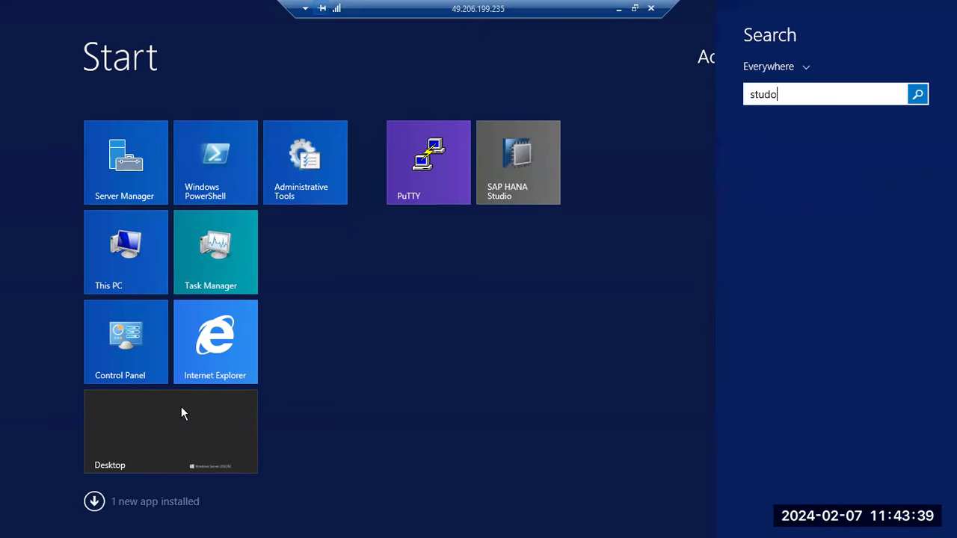
{"action": "left_click", "coordinate": [182, 410]}
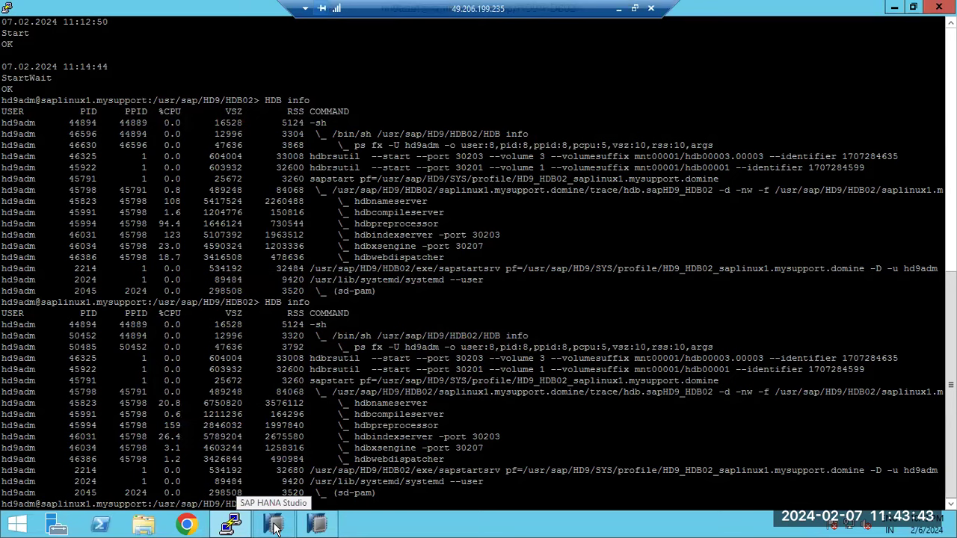
- Close SAP HANA Studio and relaunch it with the default workspace
{"action": "left_click", "coordinate": [317, 525]}
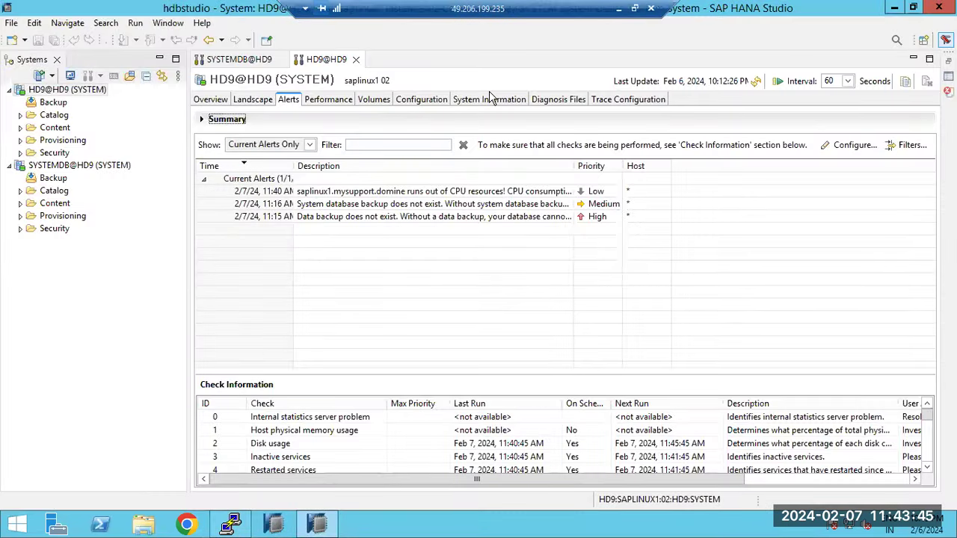
{"action": "left_click", "coordinate": [939, 7]}
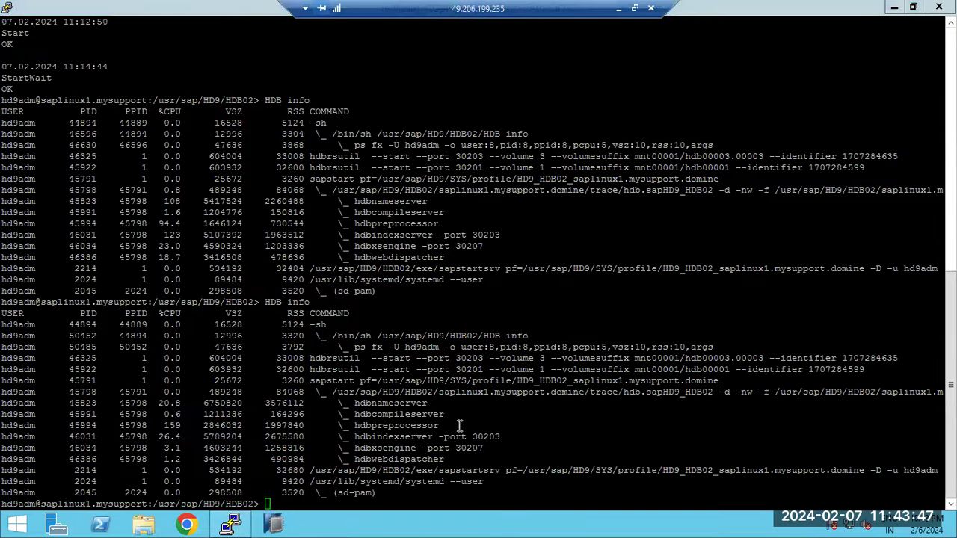
{"action": "left_click", "coordinate": [284, 525]}
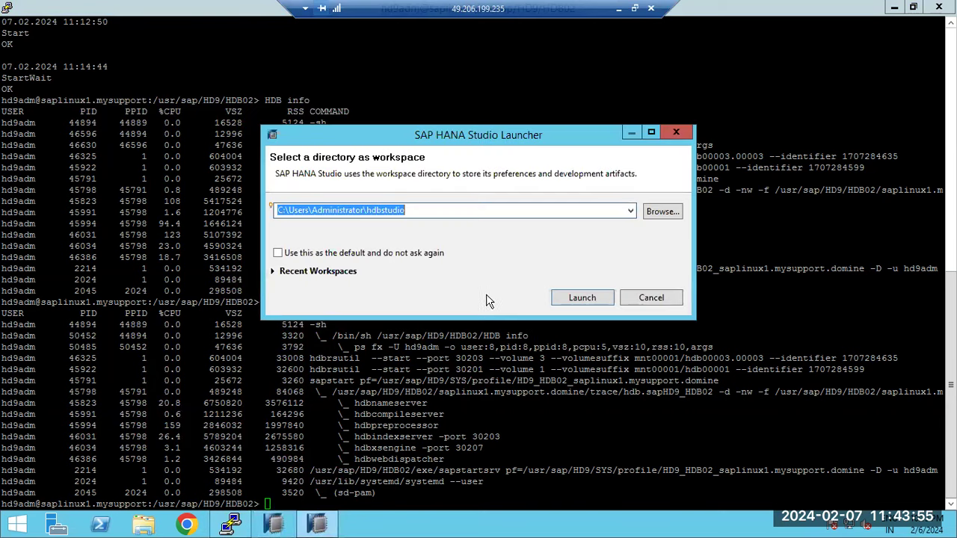
{"action": "left_click", "coordinate": [570, 297]}
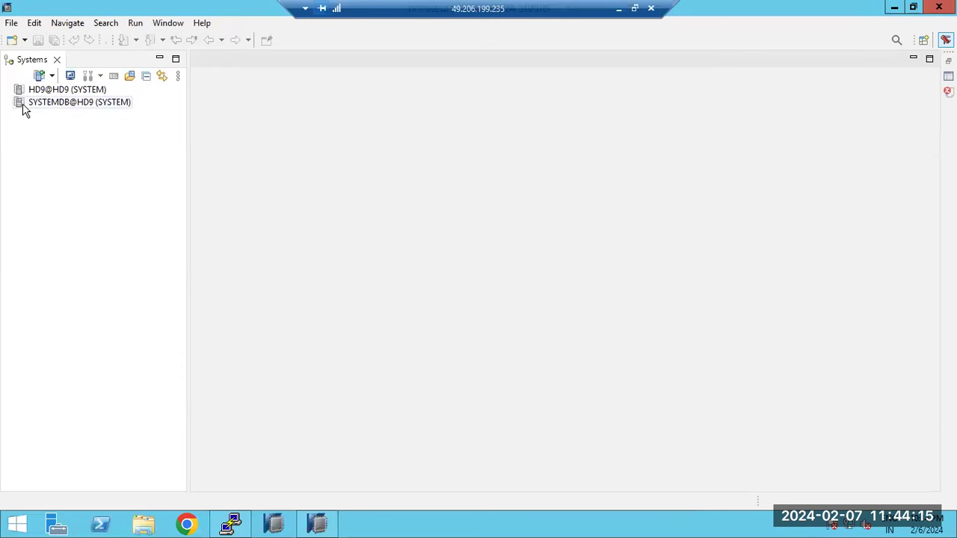
- Log on to SYSTEMDB@HD9 with the database user's password
{"action": "double_click", "coordinate": [46, 105]}
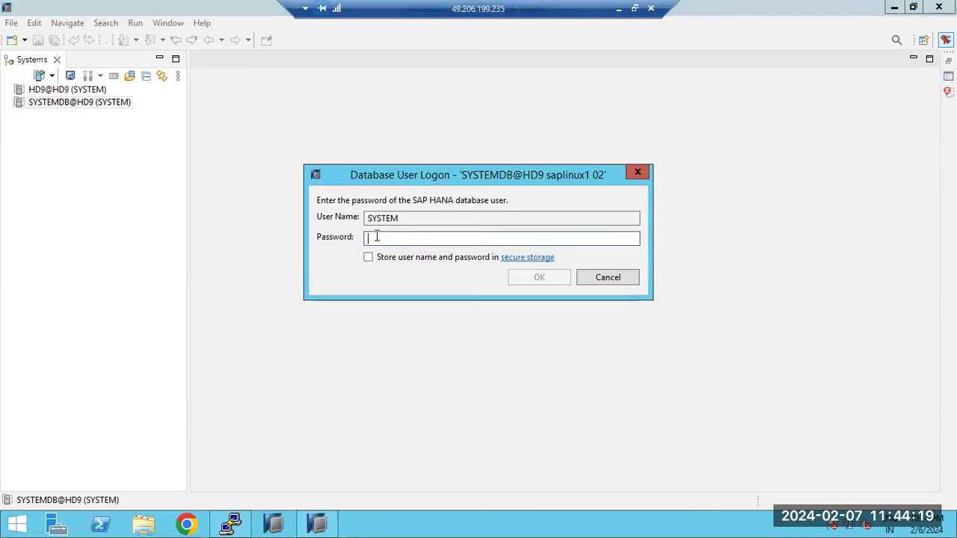
{"action": "type", "text": "•••••••"}
{"action": "key", "text": "Return"}
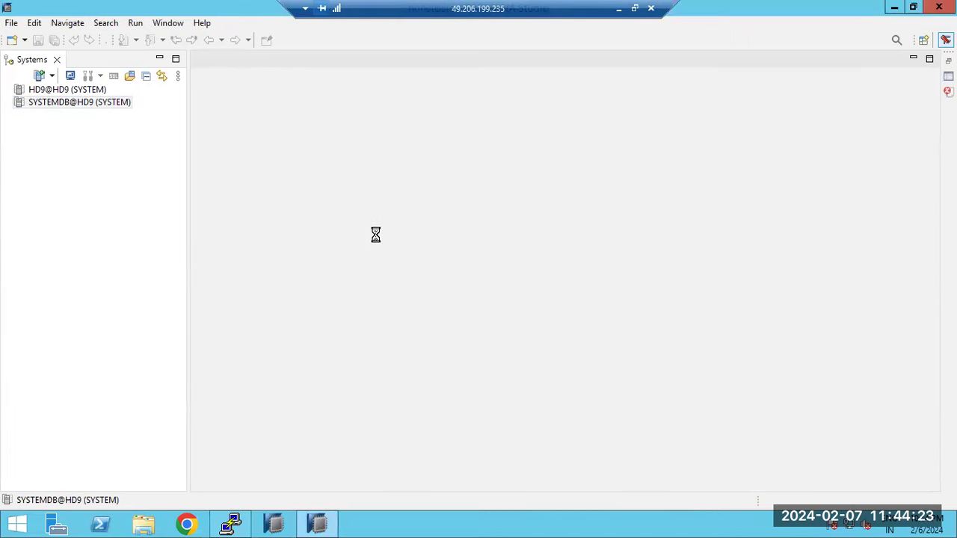
- Select SYSTEMDB@HD9, then maximize and restore its overview editor
{"action": "left_click", "coordinate": [41, 104]}
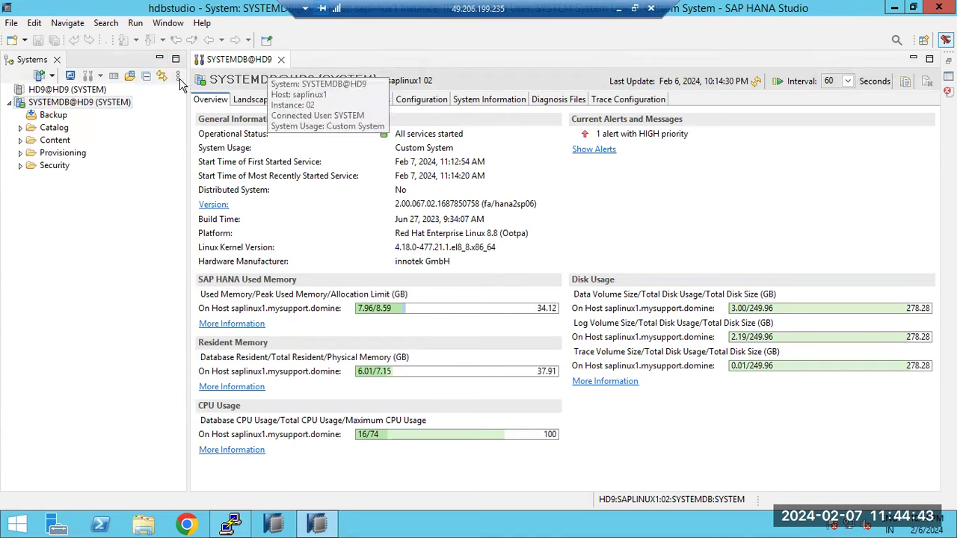
{"action": "left_click", "coordinate": [930, 60]}
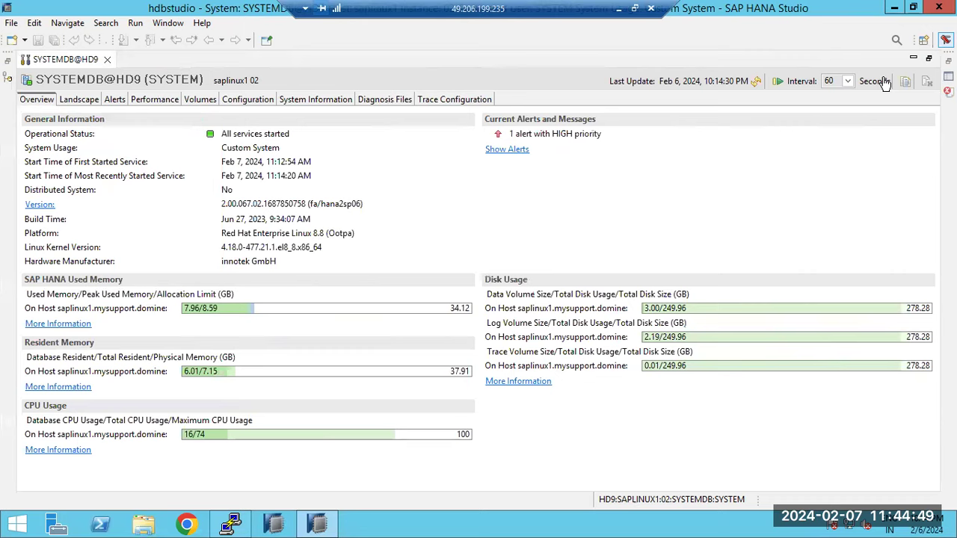
{"action": "left_click", "coordinate": [931, 60]}
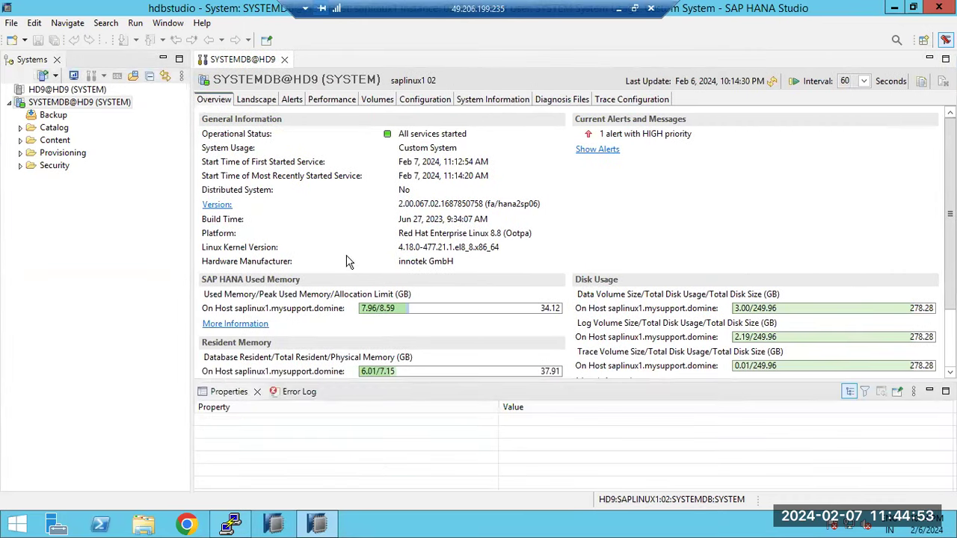
- Minimize the Systems view, the Properties view and the SYSTEMDB@HD9 overview editor
{"action": "left_click", "coordinate": [163, 59]}
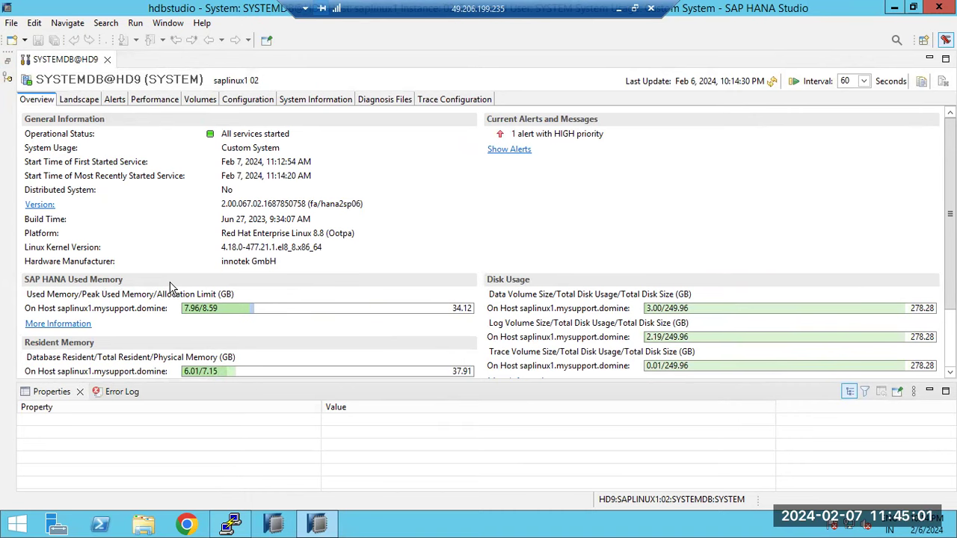
{"action": "left_click", "coordinate": [931, 392]}
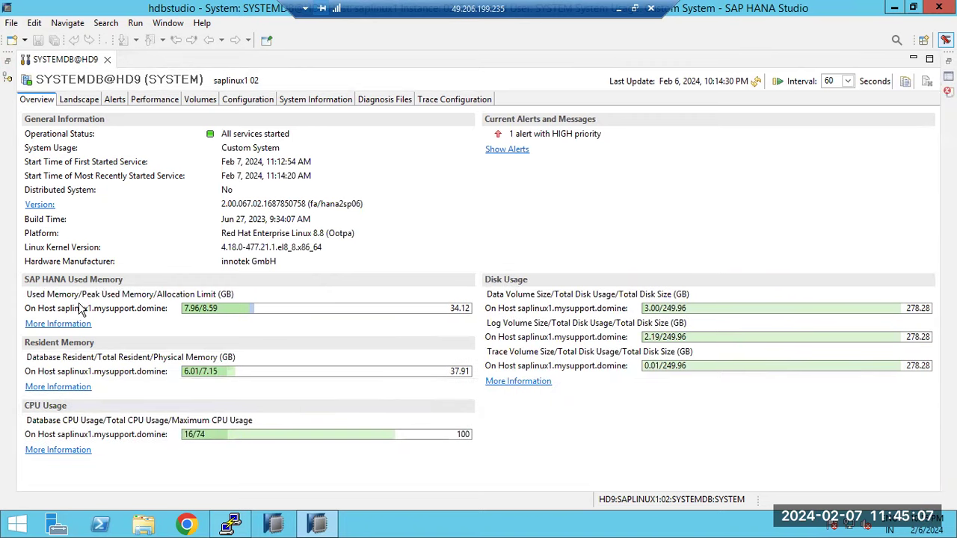
{"action": "left_click", "coordinate": [913, 59]}
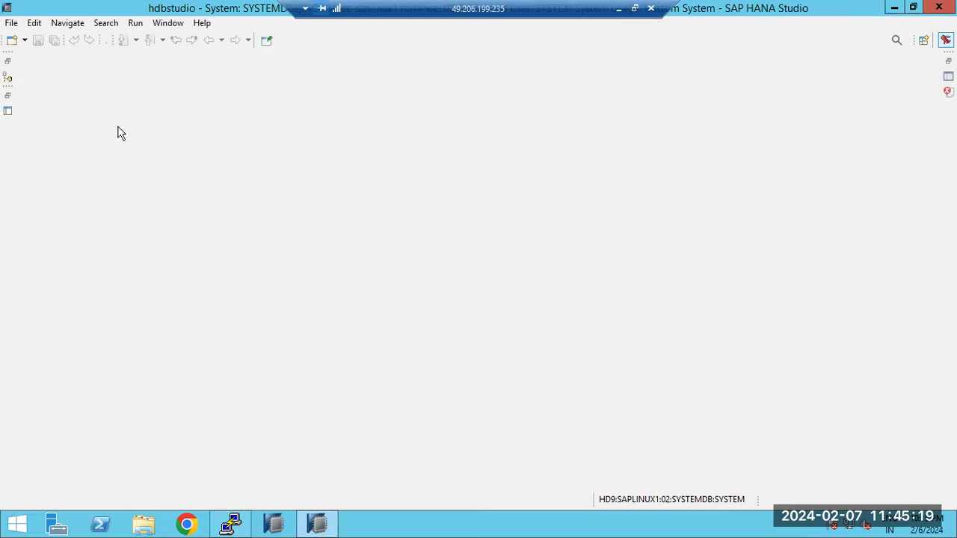
{"action": "key", "text": "alt+w"}
{"action": "key", "text": "Return"}
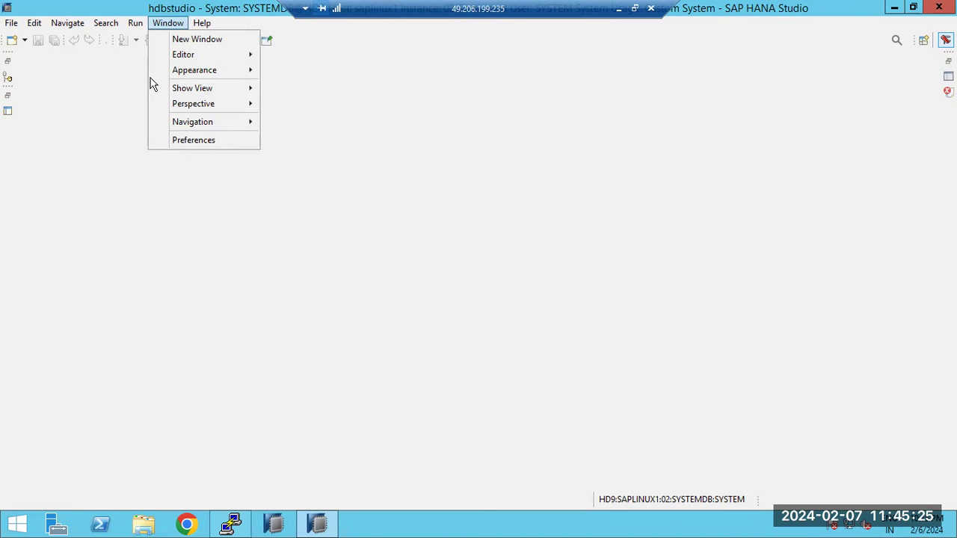
- Reset the perspective to its defaults, then minimize the Properties and Error Log panel
{"action": "mouse_move", "coordinate": [198, 109]}
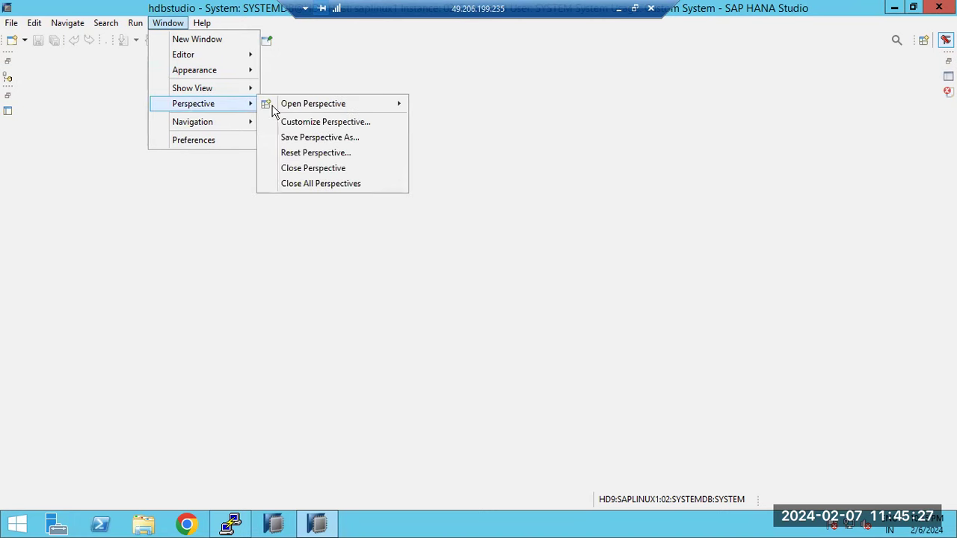
{"action": "left_click", "coordinate": [305, 153]}
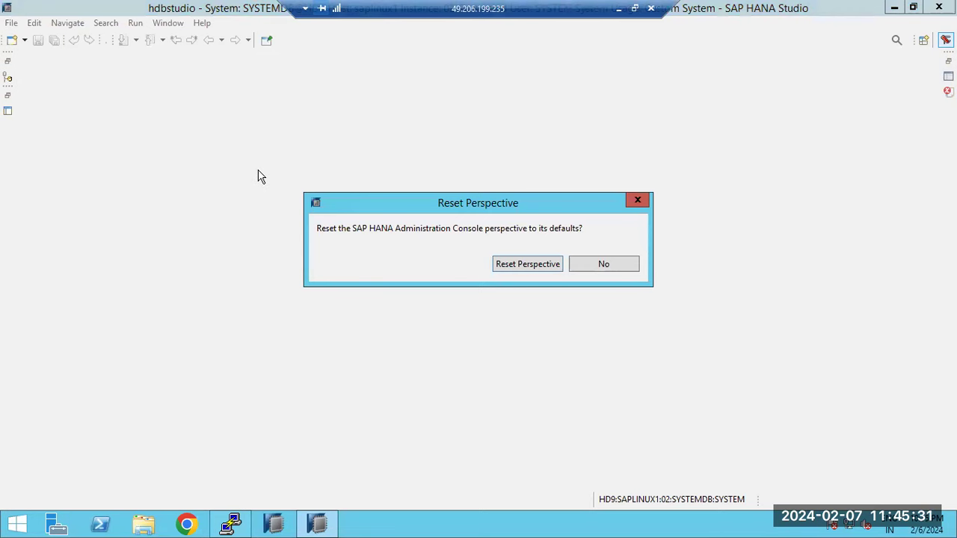
{"action": "left_click", "coordinate": [513, 266]}
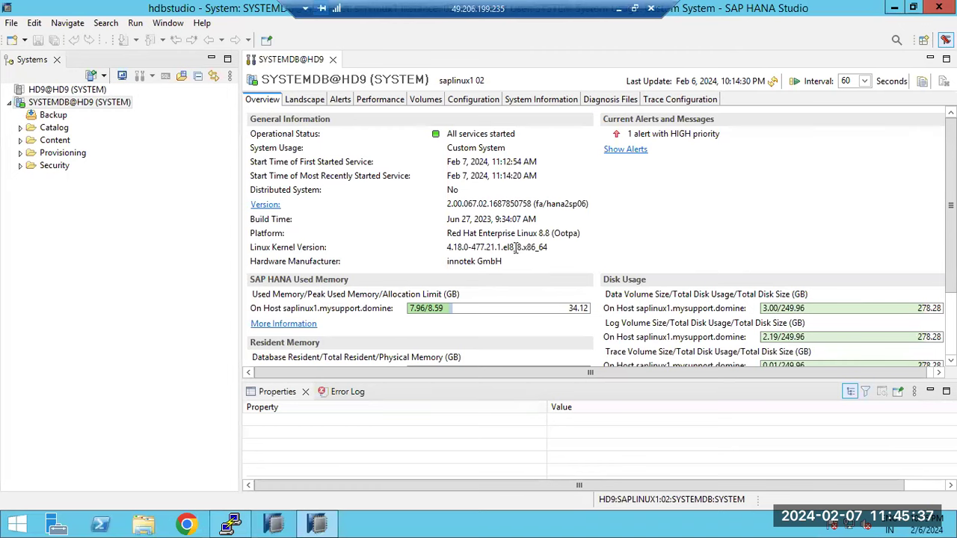
{"action": "left_click", "coordinate": [925, 394]}
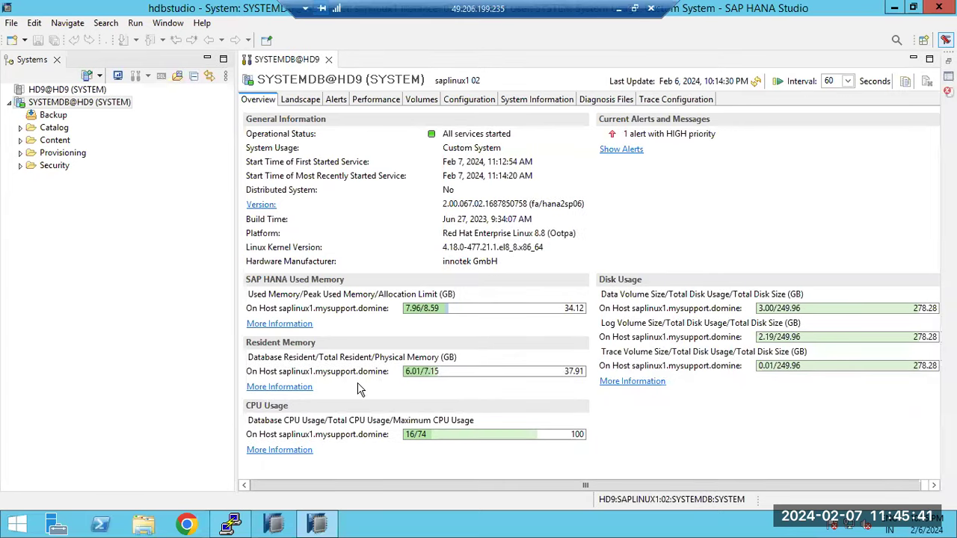
- Leave the Window menu without resetting and minimize the SYSTEMDB@HD9 overview editor
{"action": "left_click", "coordinate": [168, 22]}
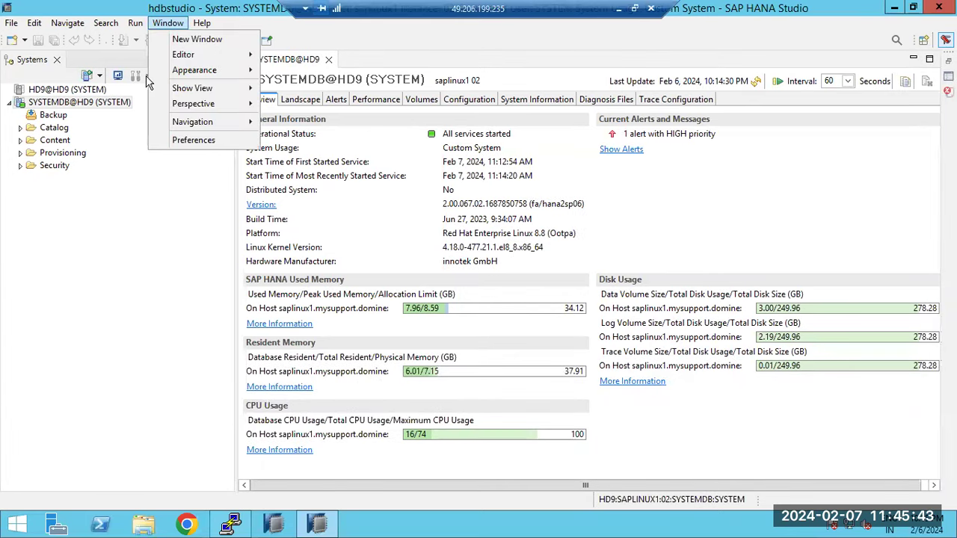
{"action": "mouse_move", "coordinate": [224, 105]}
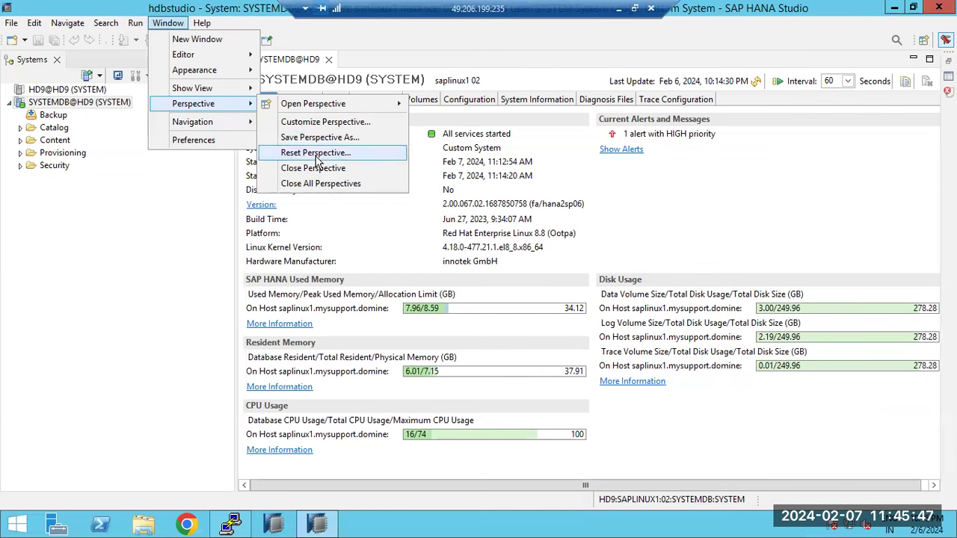
{"action": "left_click", "coordinate": [150, 227]}
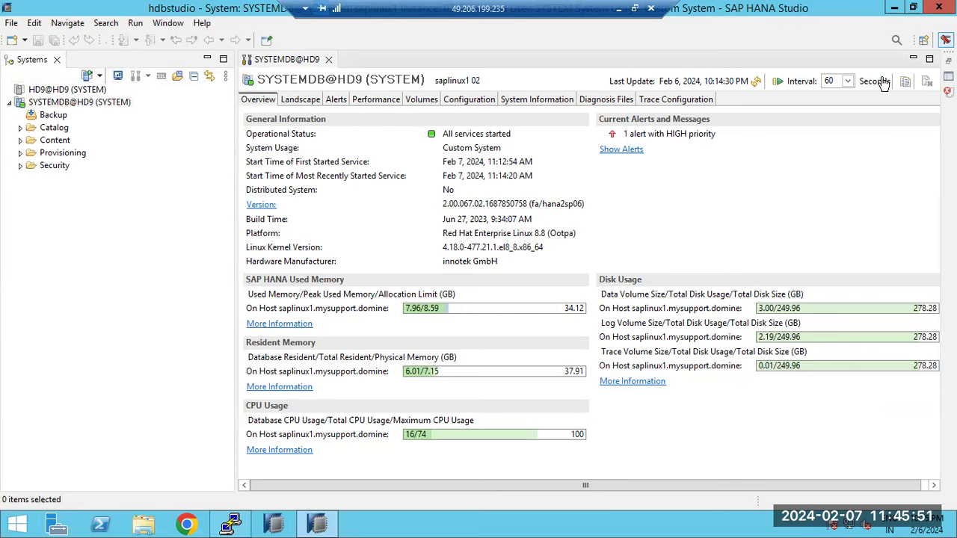
{"action": "left_click", "coordinate": [913, 59]}
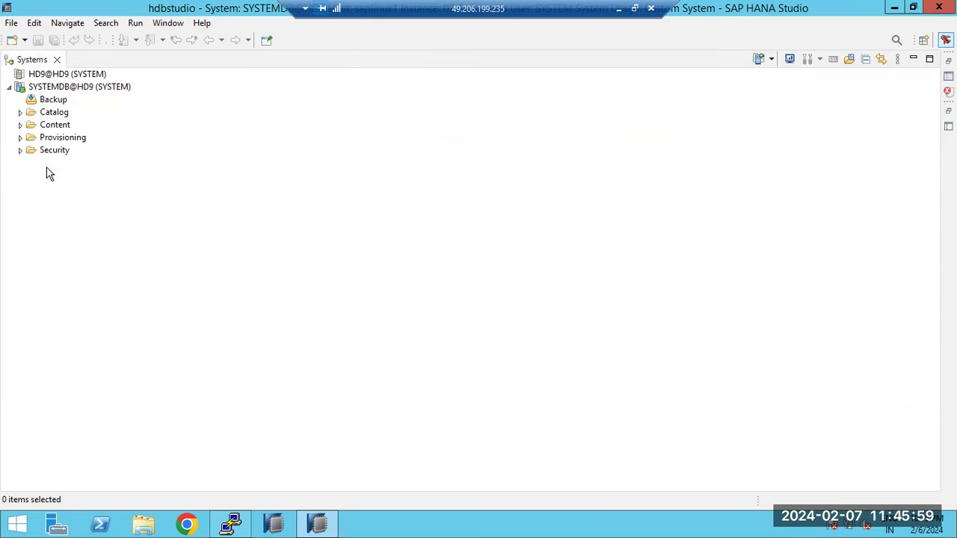
- With SYSTEMDB@HD9 selected, reset the Administration Console perspective to defaults again
{"action": "left_click", "coordinate": [59, 89]}
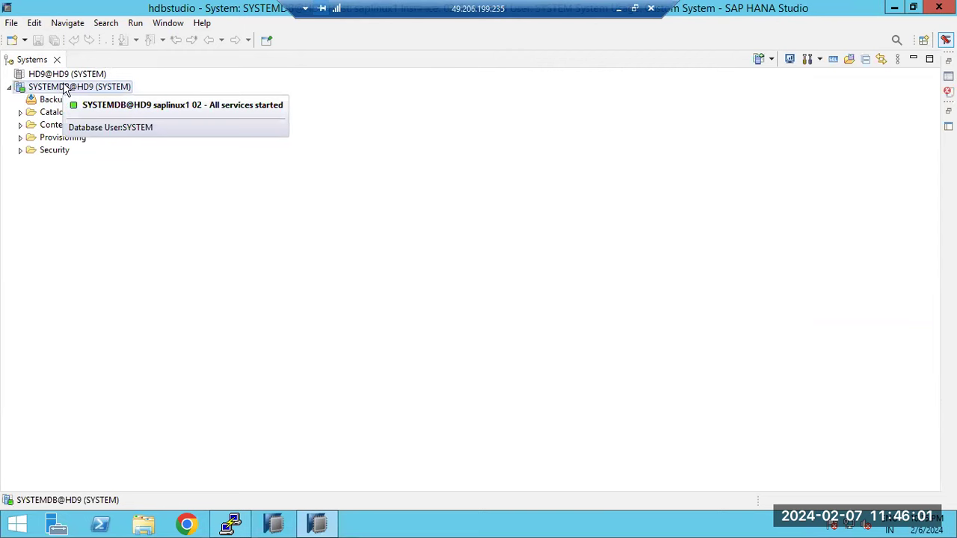
{"action": "key", "text": "alt+w"}
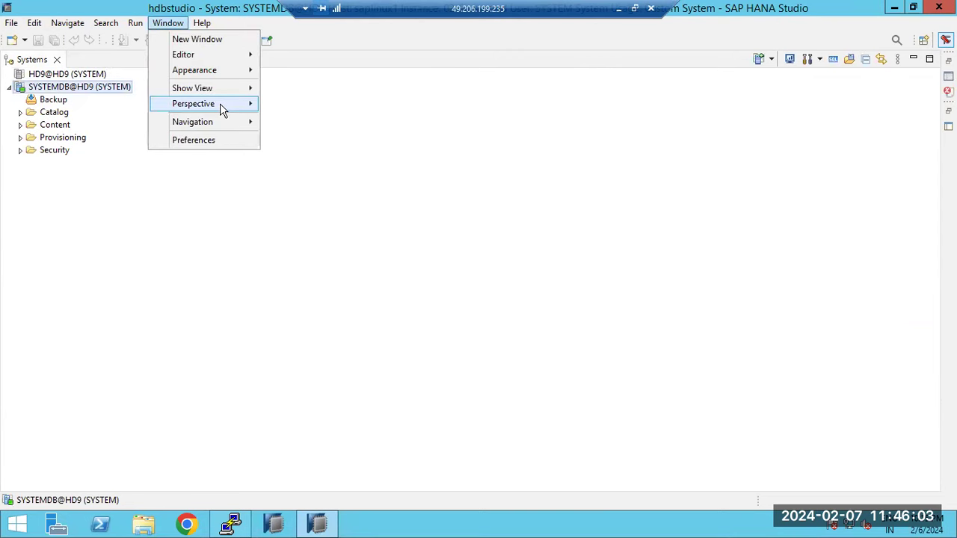
{"action": "mouse_move", "coordinate": [242, 107]}
{"action": "left_click", "coordinate": [308, 152]}
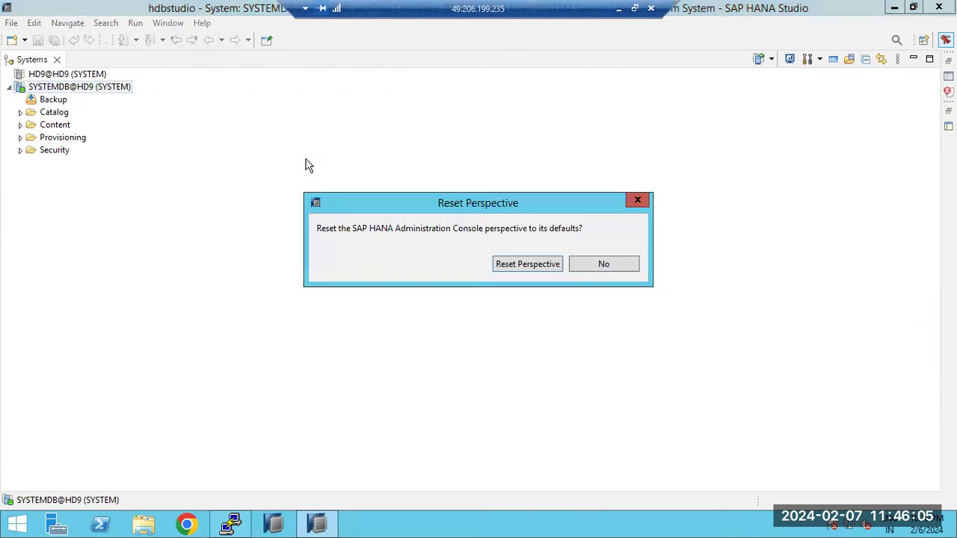
{"action": "left_click", "coordinate": [509, 269]}
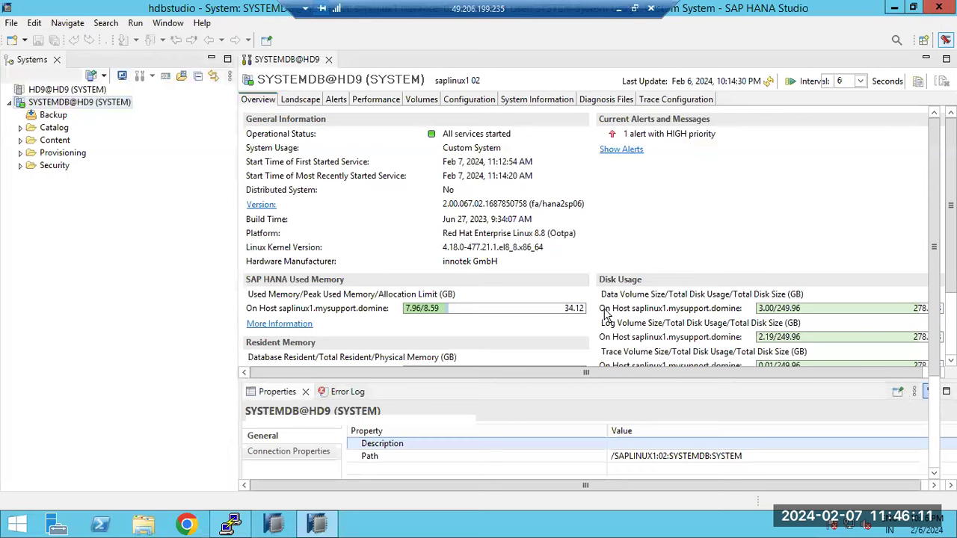
{"action": "right_click", "coordinate": [58, 103]}
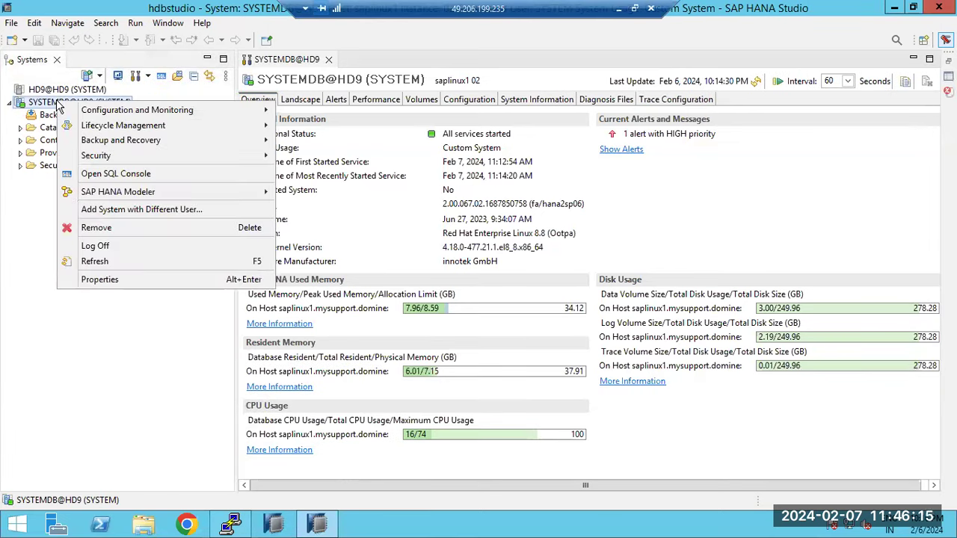
{"action": "left_click", "coordinate": [41, 107]}
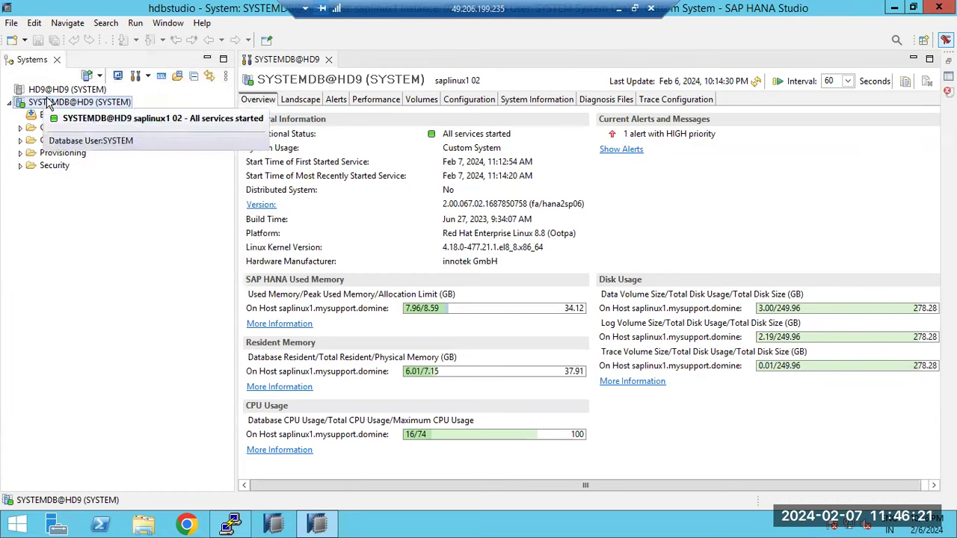
{"action": "left_click", "coordinate": [88, 75]}
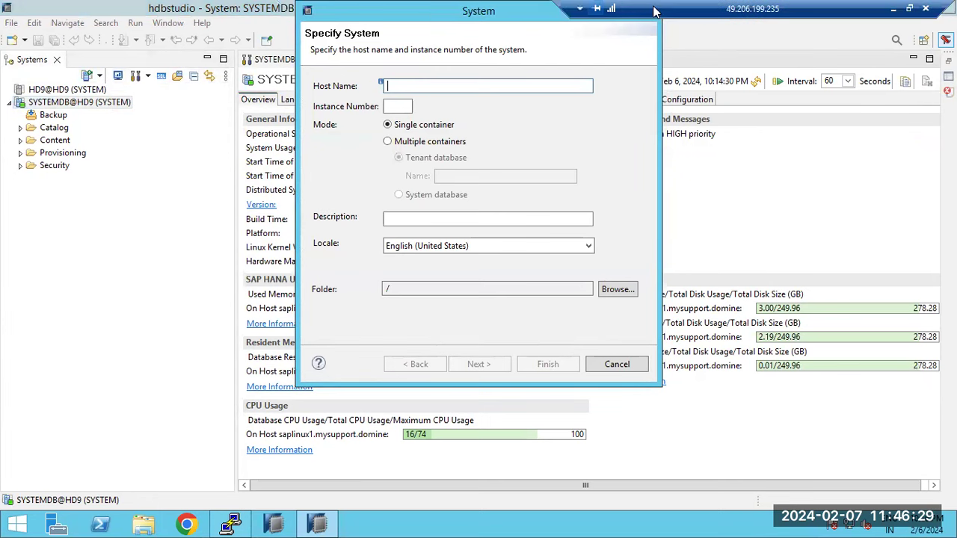
{"action": "left_click_drag", "start_coordinate": [422, 16], "coordinate": [327, 96]}
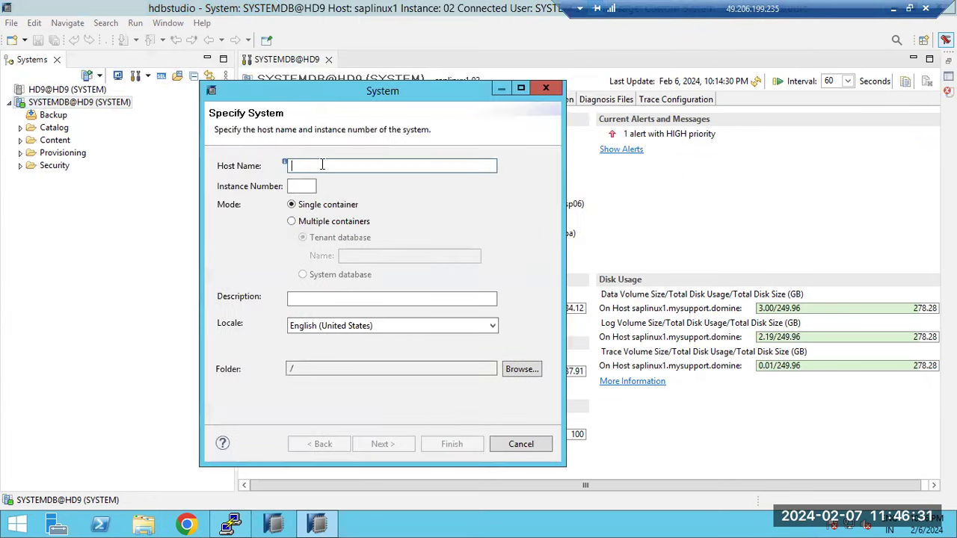
{"action": "type", "text": "saplinux1"}
{"action": "left_click", "coordinate": [314, 189]}
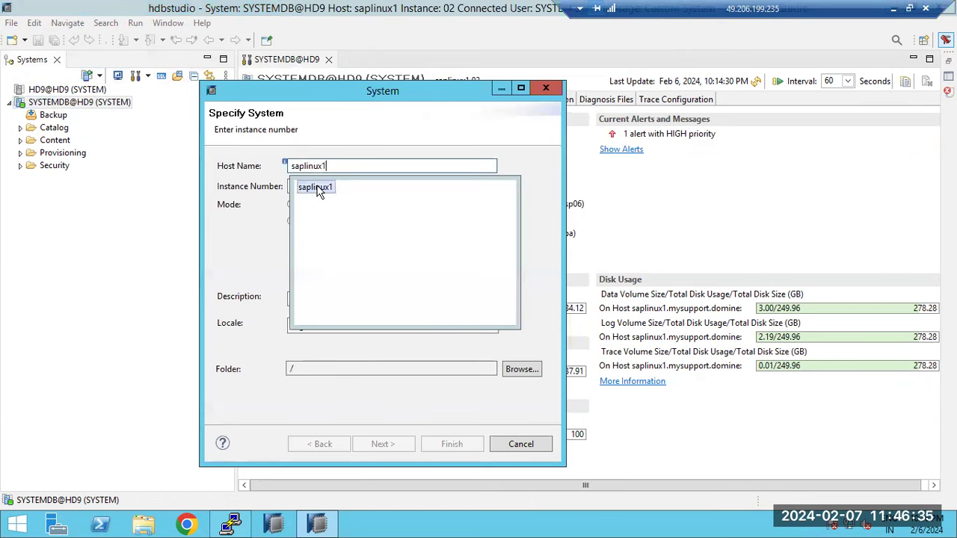
{"action": "left_click", "coordinate": [304, 187]}
{"action": "type", "text": "02"}
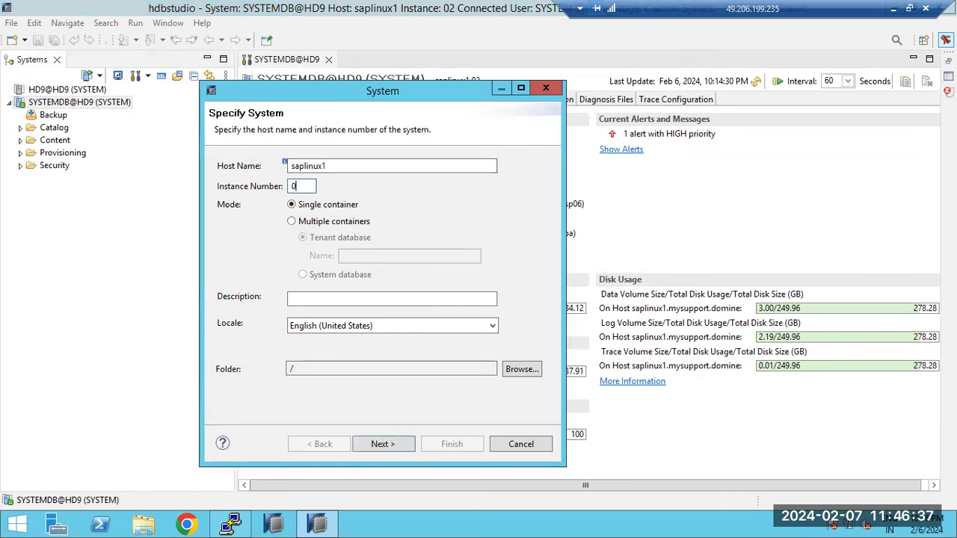
{"action": "left_click", "coordinate": [307, 223]}
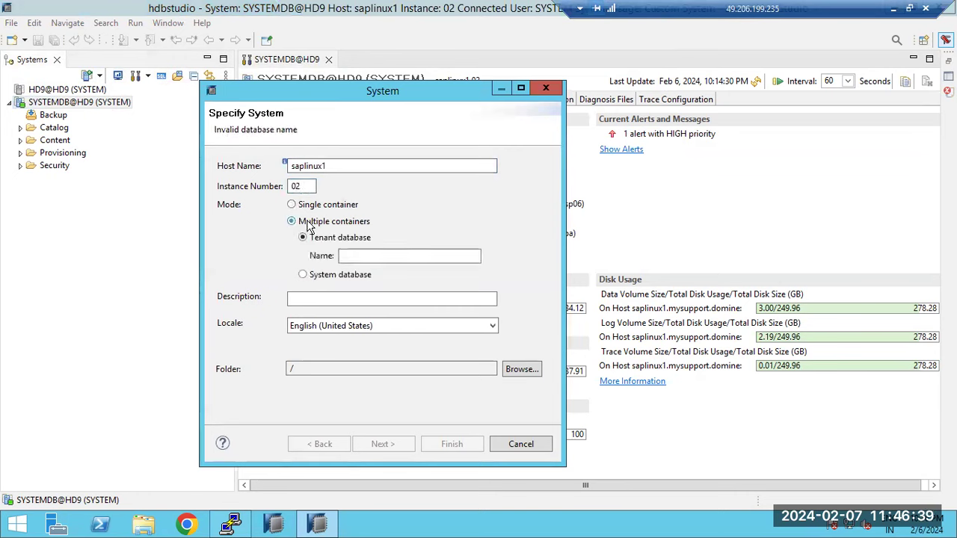
{"action": "left_click", "coordinate": [343, 277]}
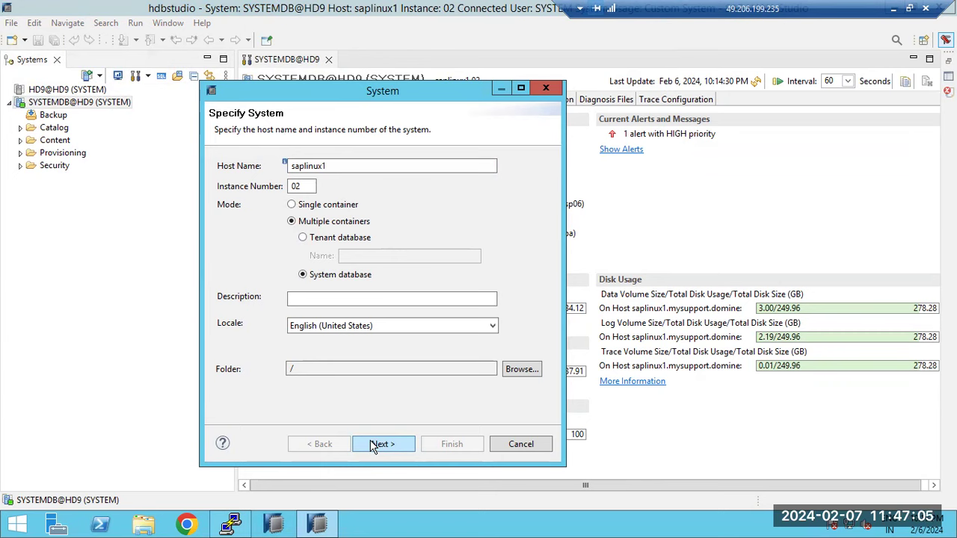
{"action": "left_click_drag", "start_coordinate": [310, 185], "coordinate": [290, 187]}
{"action": "left_click", "coordinate": [294, 186]}
{"action": "left_click", "coordinate": [382, 446]}
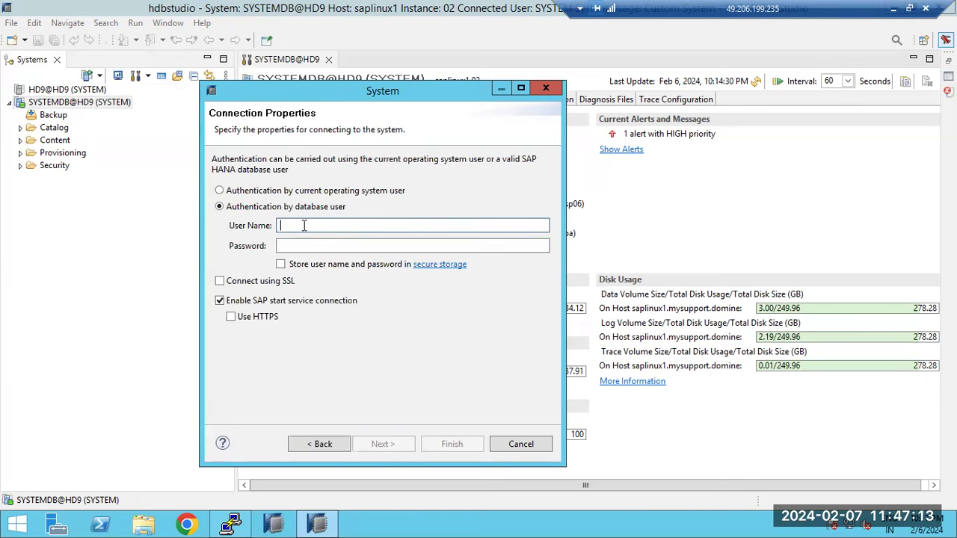
{"action": "left_click", "coordinate": [307, 245]}
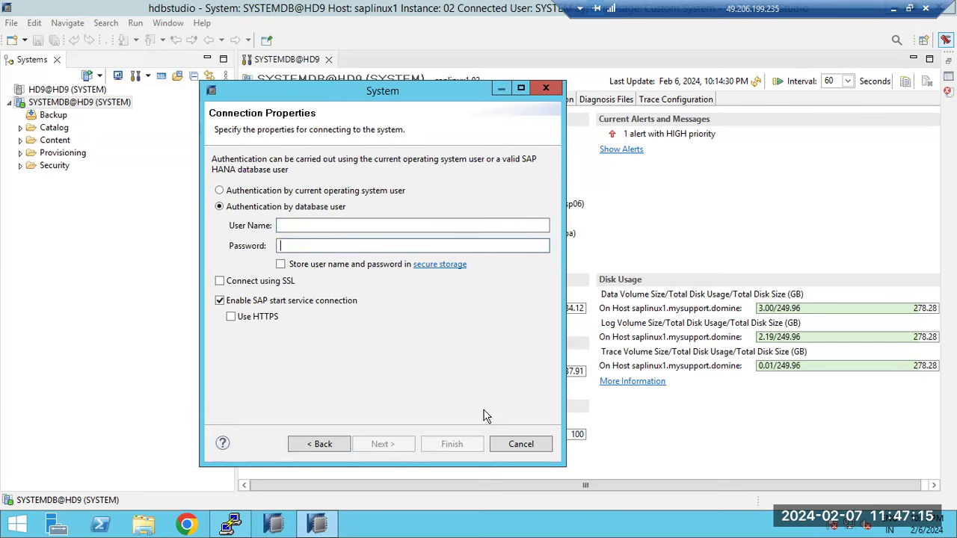
{"action": "left_click", "coordinate": [504, 445]}
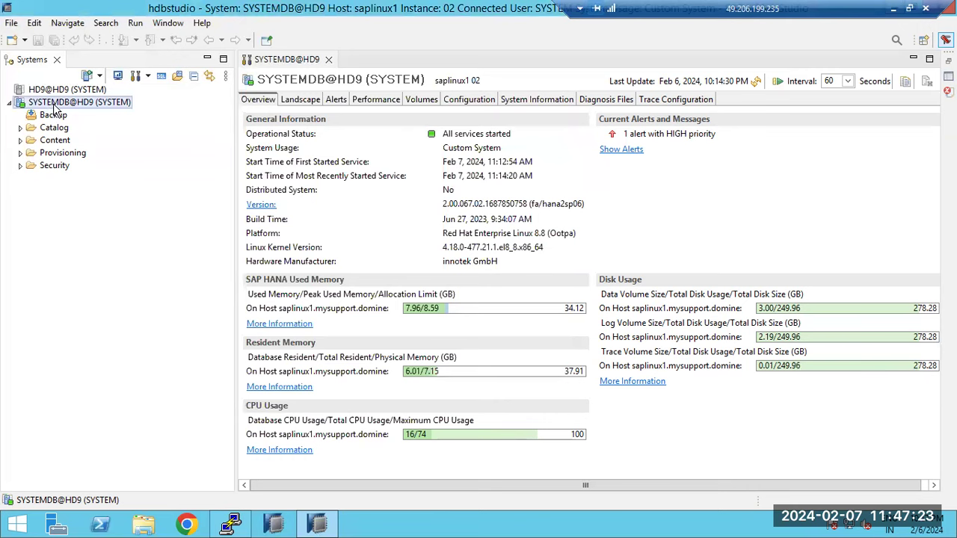
- Take the remote desktop out of full screen and dismiss the SYSTEMDB@HD9 context menu
{"action": "right_click", "coordinate": [54, 107]}
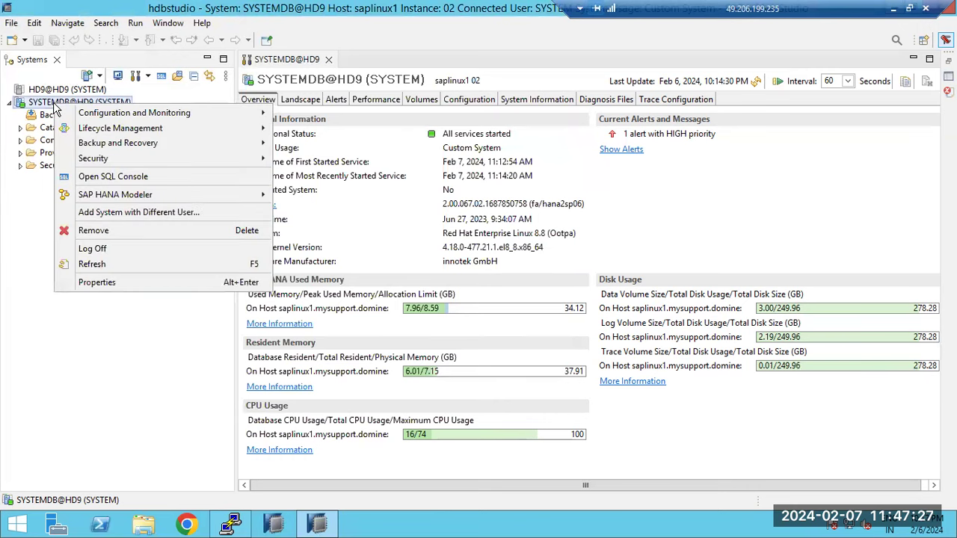
{"action": "mouse_move", "coordinate": [142, 113]}
{"action": "double_click", "coordinate": [858, 15]}
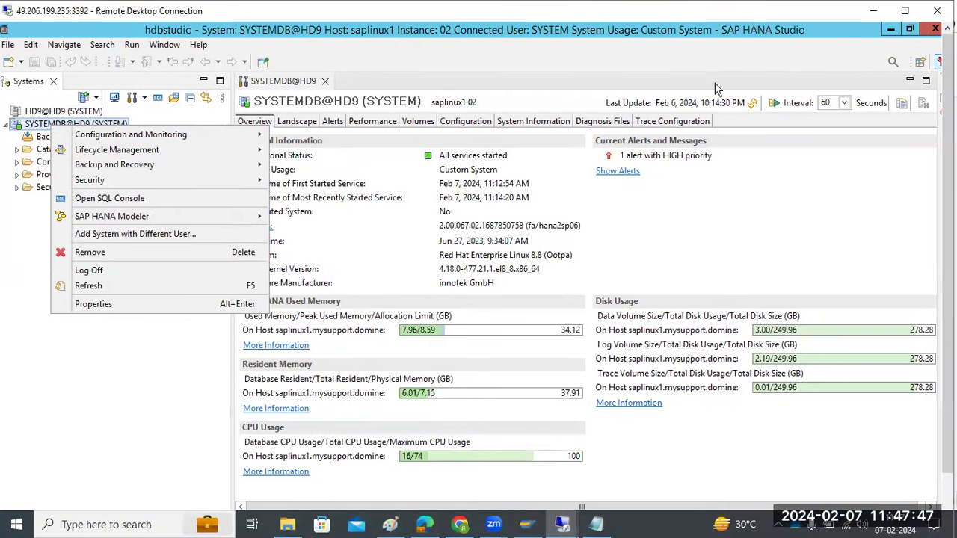
{"action": "left_click", "coordinate": [90, 454]}
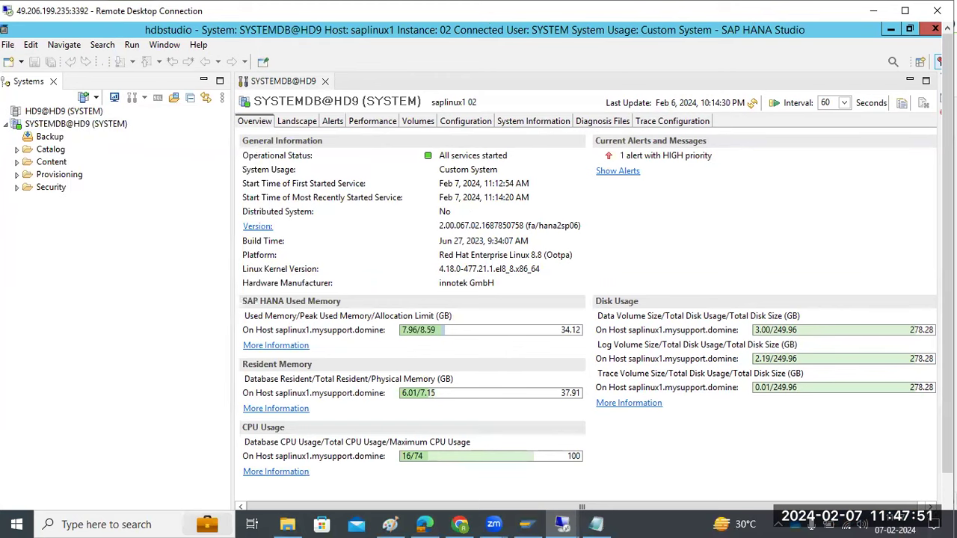